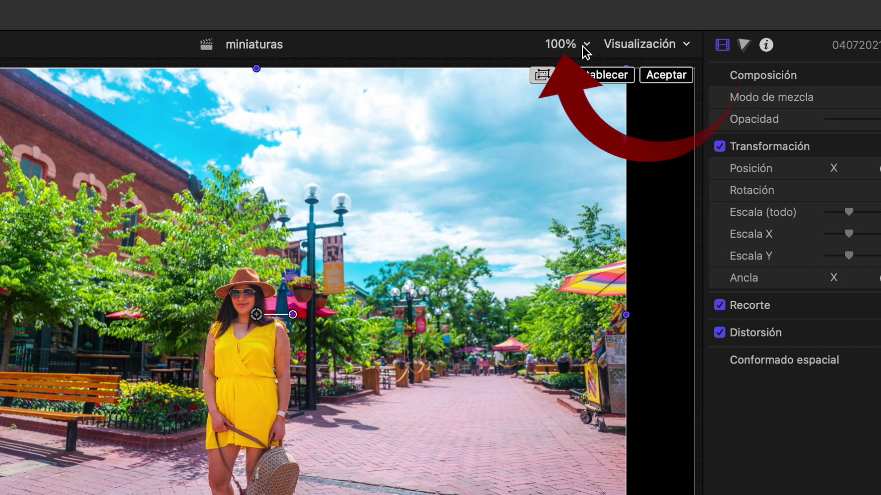
Set the viewer to 50% and switch the photo's on-screen controls to Transform mode
click(582, 46)
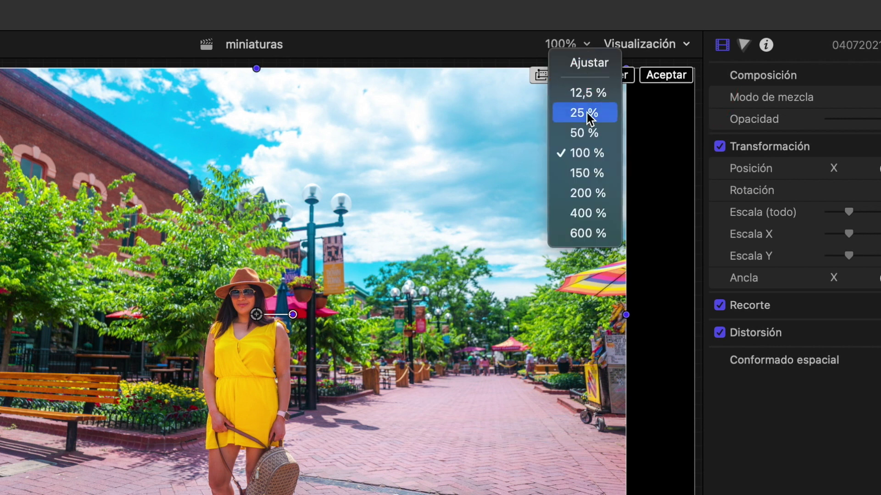
click(582, 133)
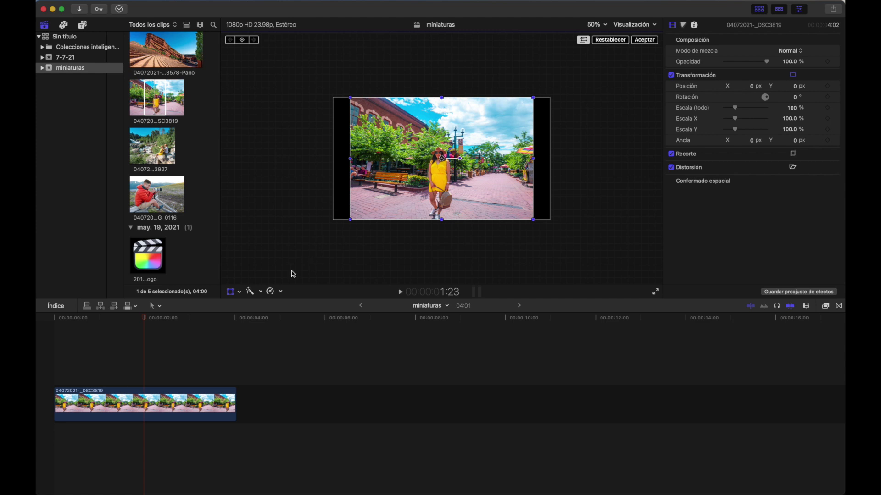
click(231, 293)
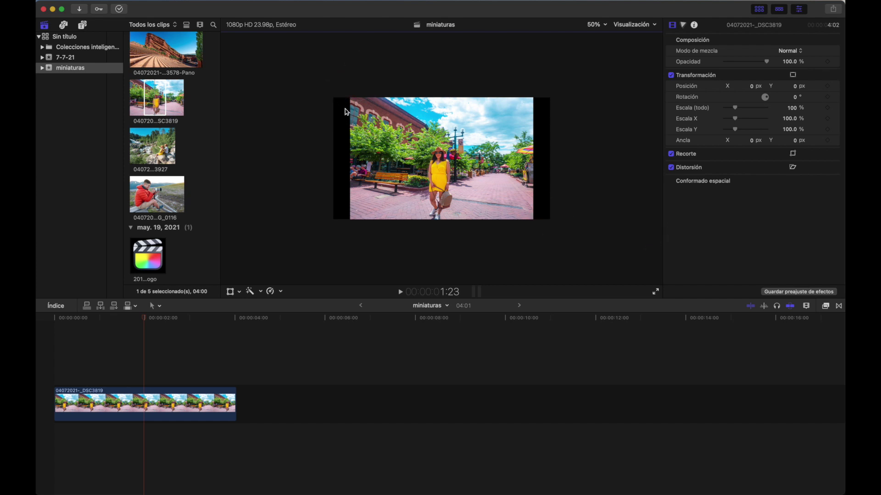
click(230, 292)
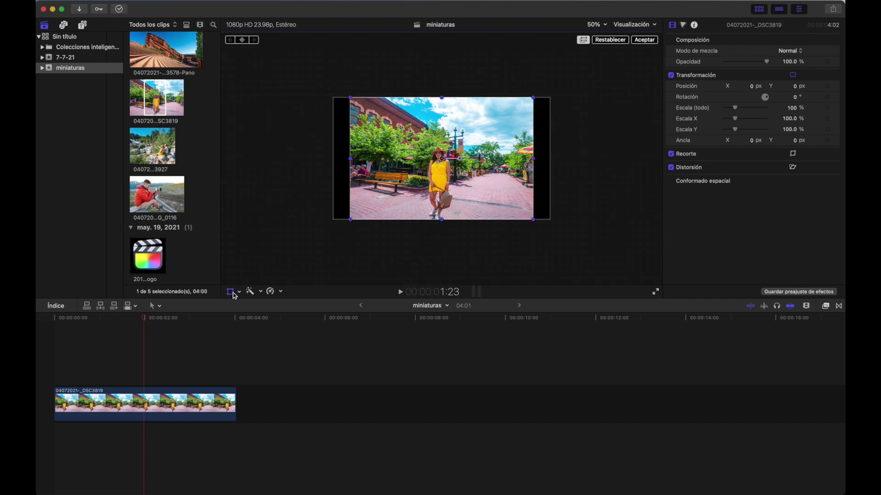
click(239, 292)
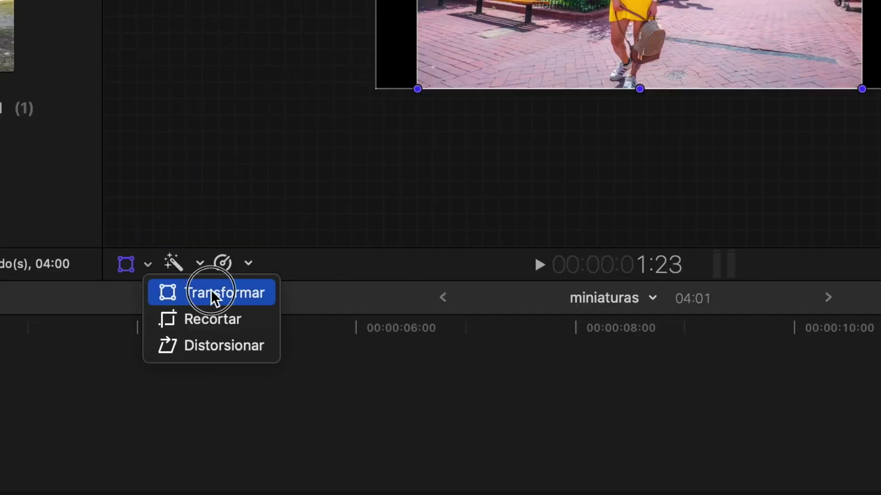
click(211, 291)
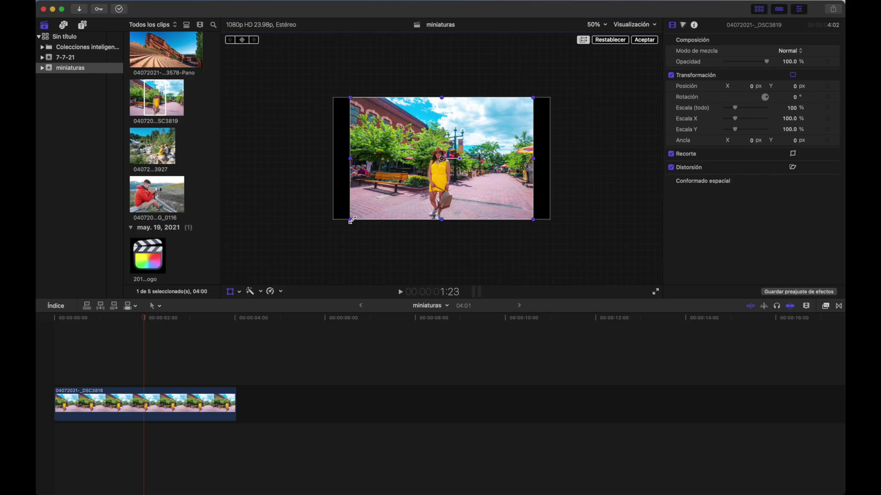
Scale the photo to 122.72% and raise it slightly so it fills the frame
drag(352, 220, 347, 233)
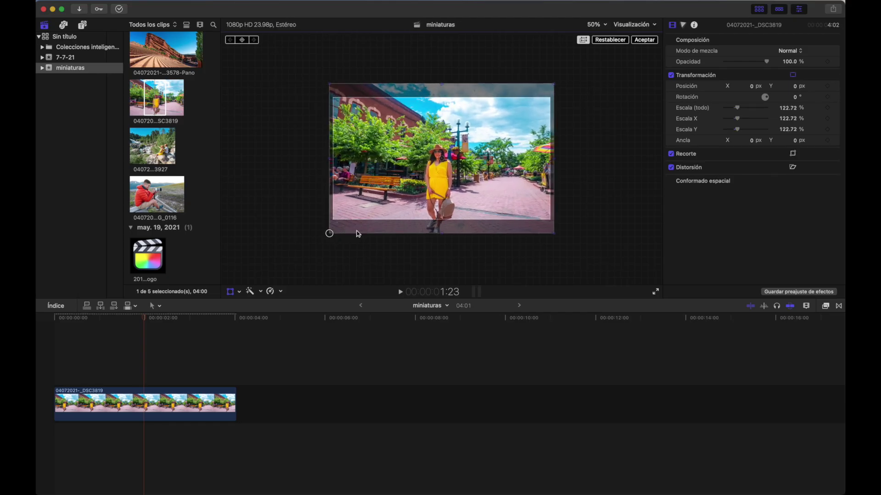
drag(429, 185, 430, 173)
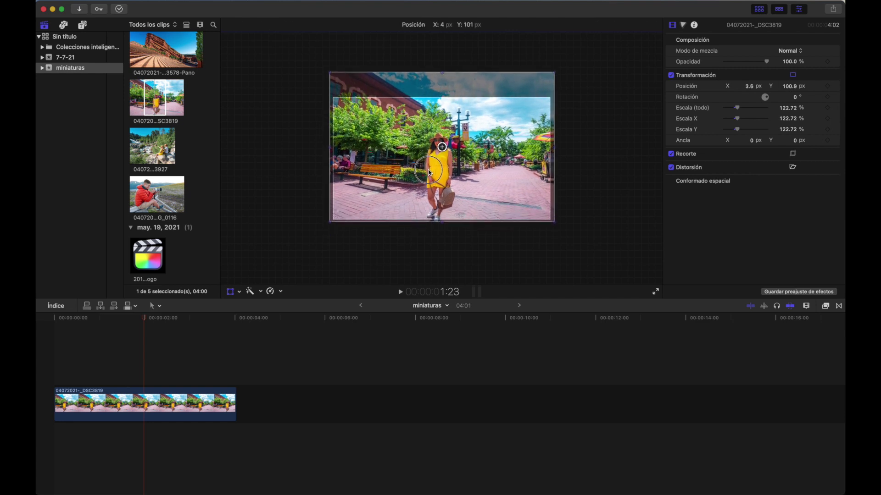
drag(429, 172, 430, 172)
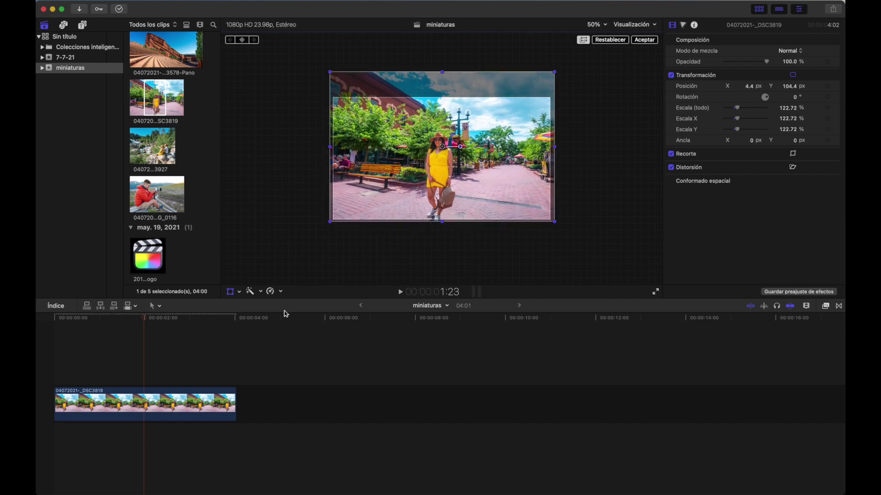
click(230, 292)
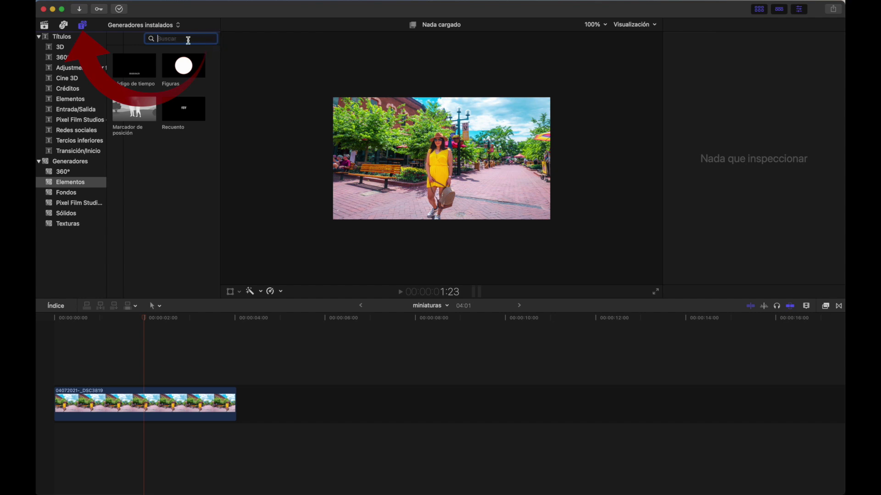
Find the Máquina de escribir title by searching 'maqui' and place it above the photo
click(65, 41)
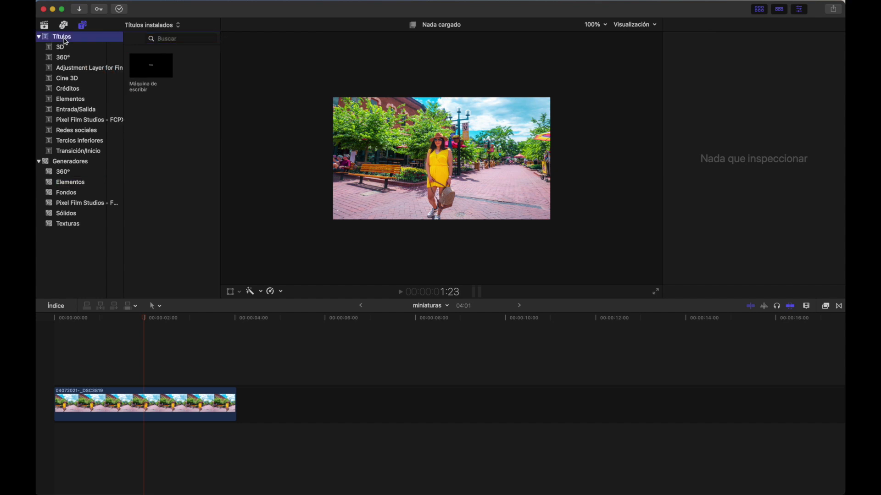
click(182, 39)
text(maqui)
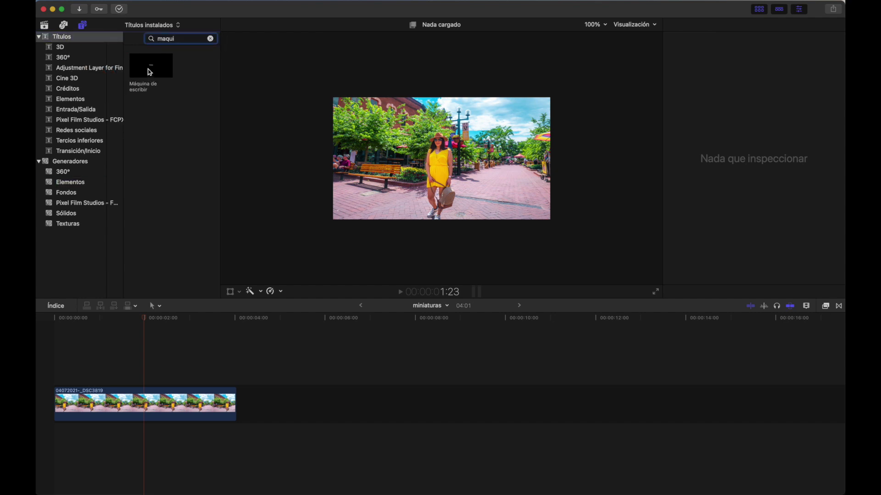
drag(150, 72, 129, 372)
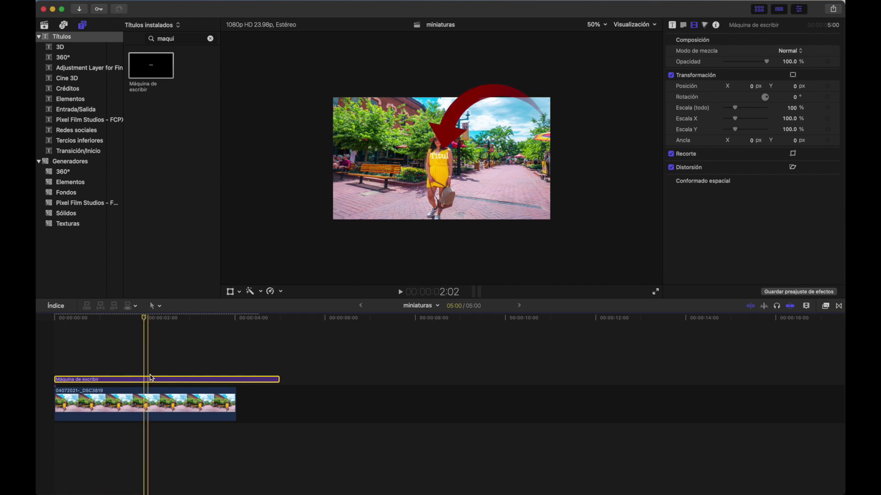
Select the title clip, preview its typing, and return the playhead to 2:14
click(171, 366)
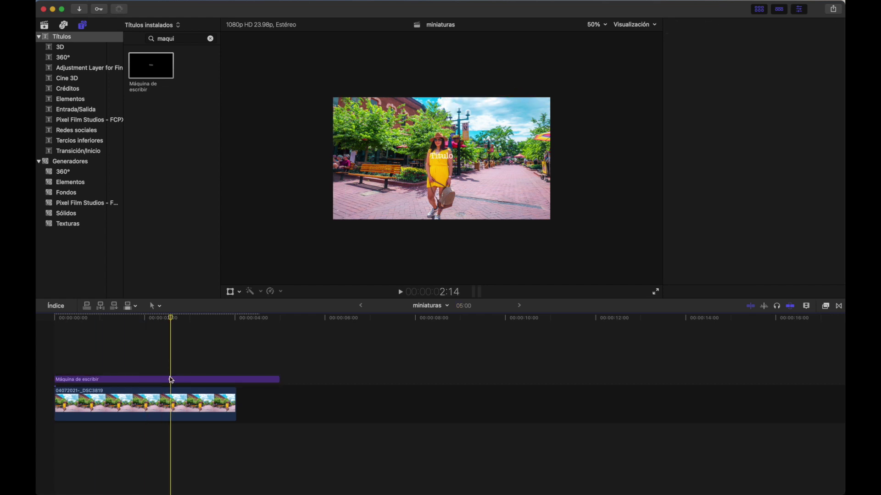
click(171, 379)
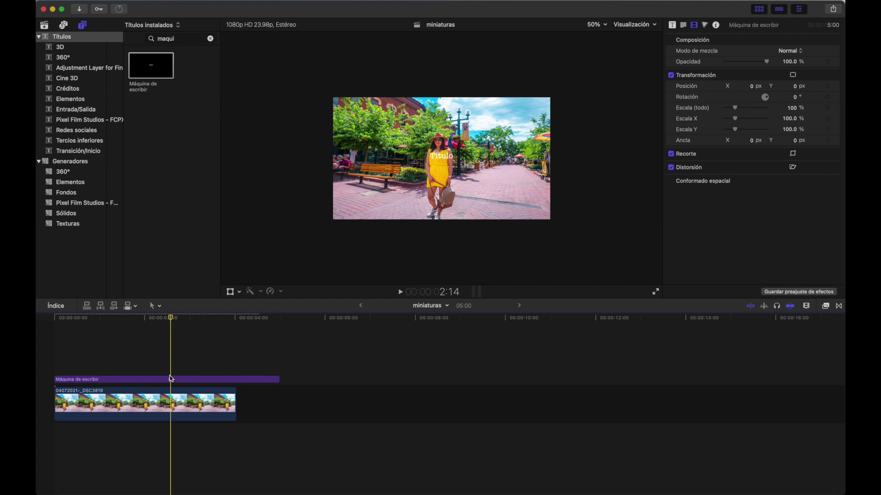
drag(171, 319, 215, 337)
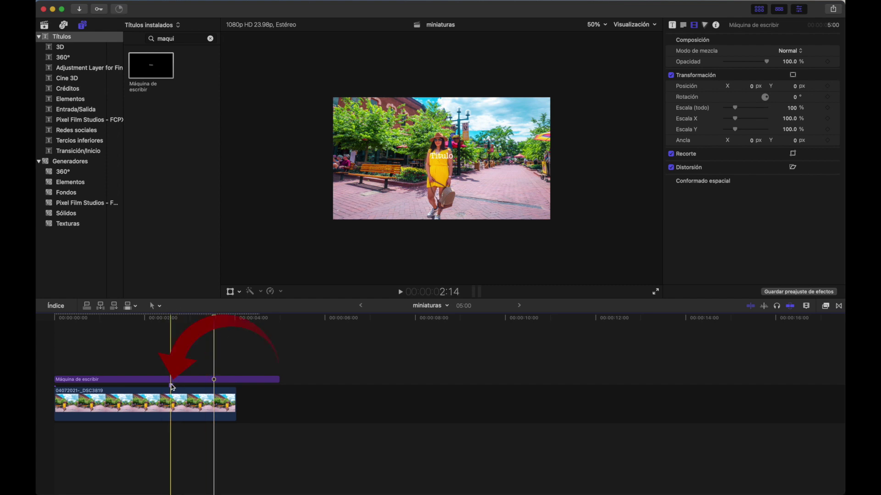
drag(214, 318, 176, 341)
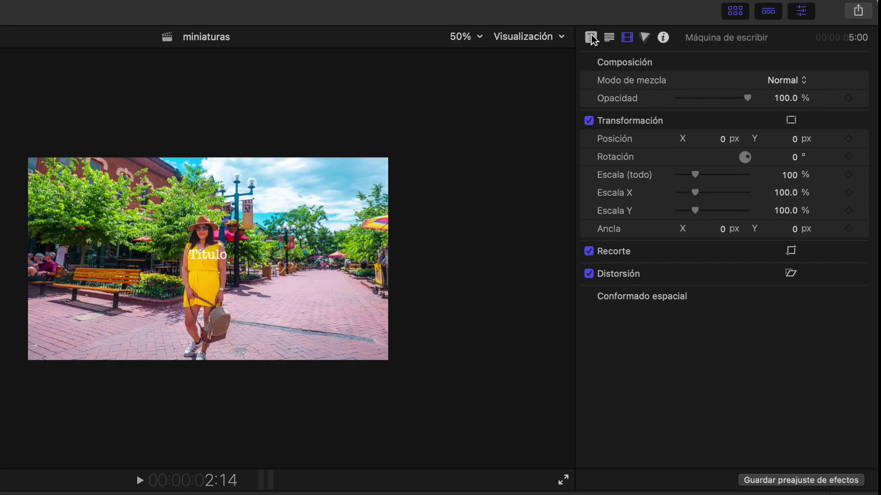
click(672, 25)
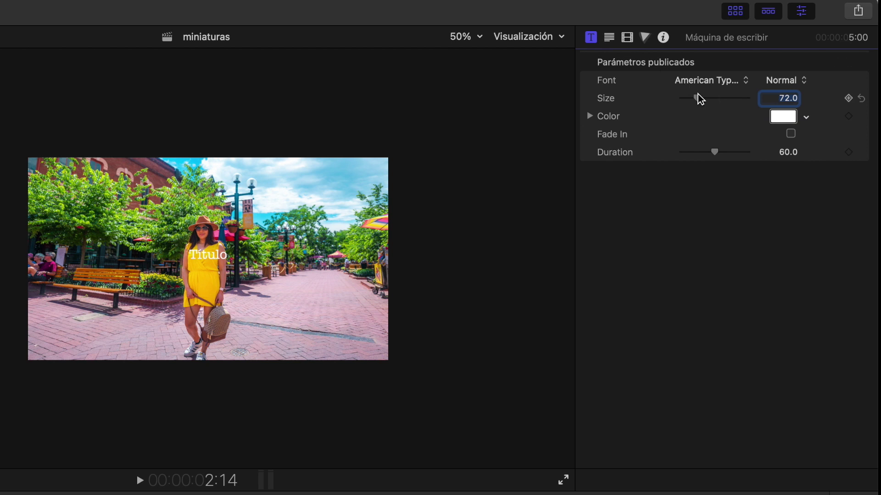
Enlarge the title to size 288, change 'Título' to 'Miniaturas', and move it up behind the head
drag(695, 97, 765, 108)
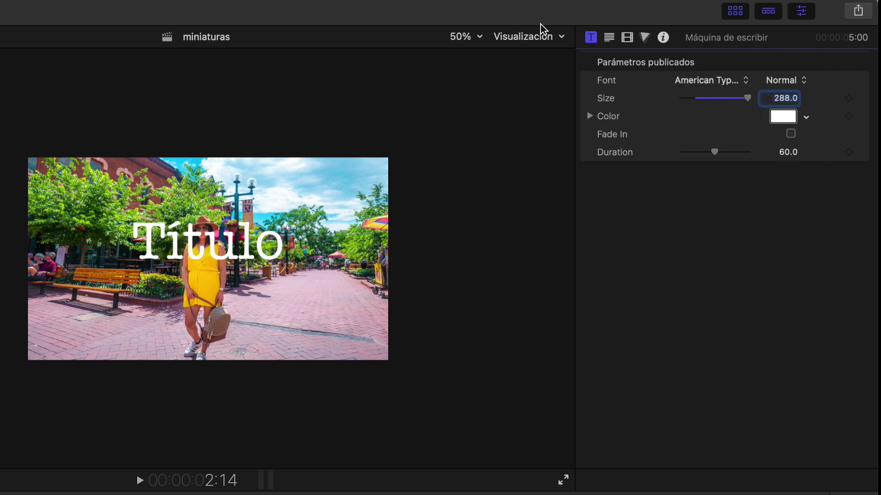
click(617, 38)
click(611, 39)
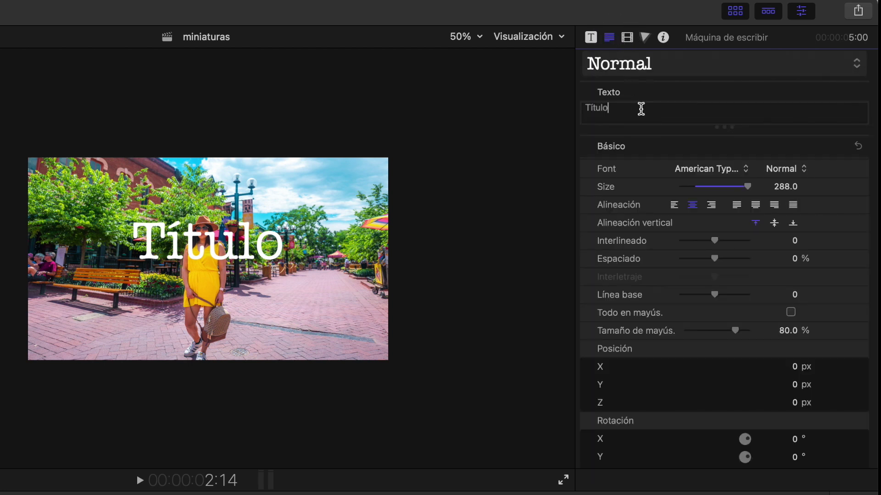
key(BackSpace)
key(BackSpace)
key(BackSpace)
key(BackSpace)
key(BackSpace)
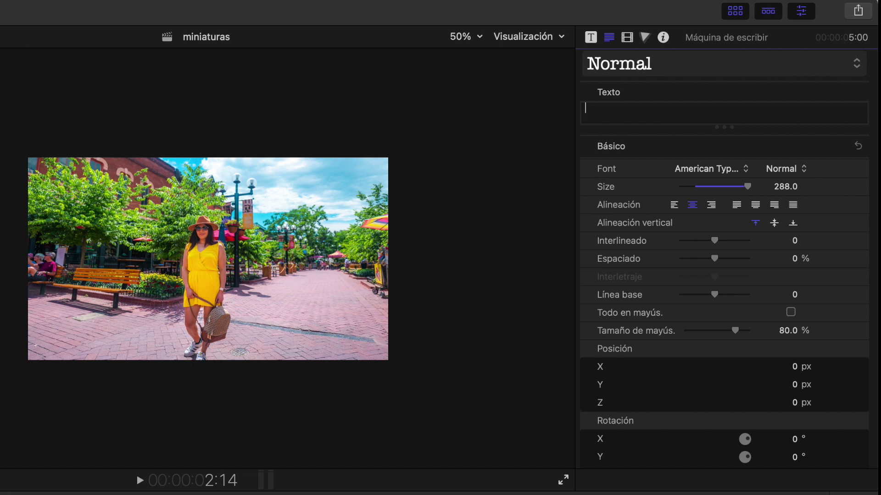
text(miniaturas)
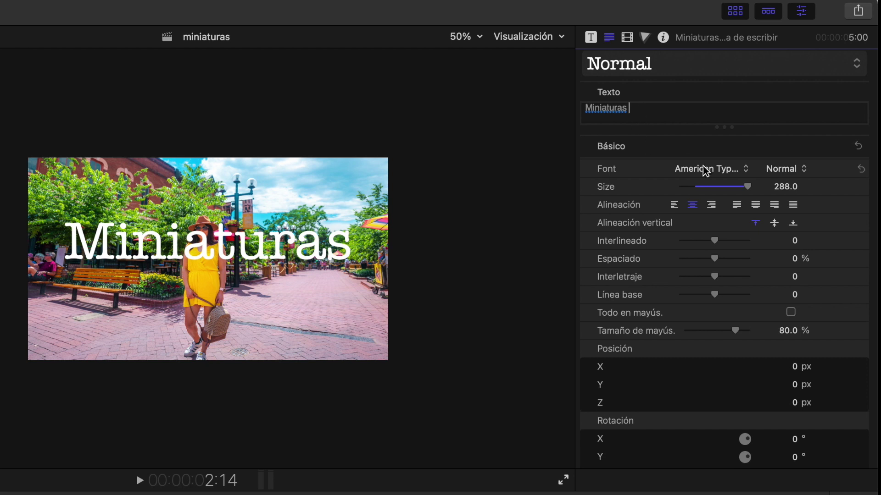
drag(232, 253, 243, 233)
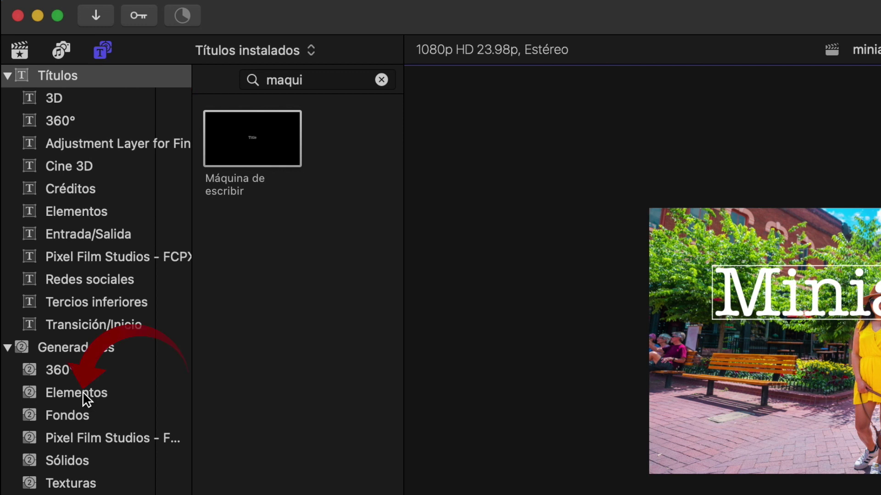
Add the Figuras shape generator above the photo with no fill and a white outline
click(83, 392)
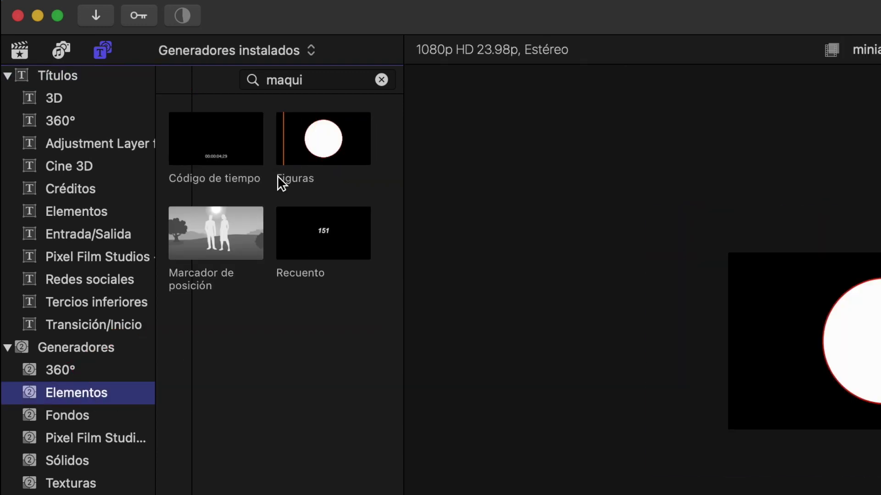
drag(308, 139, 56, 354)
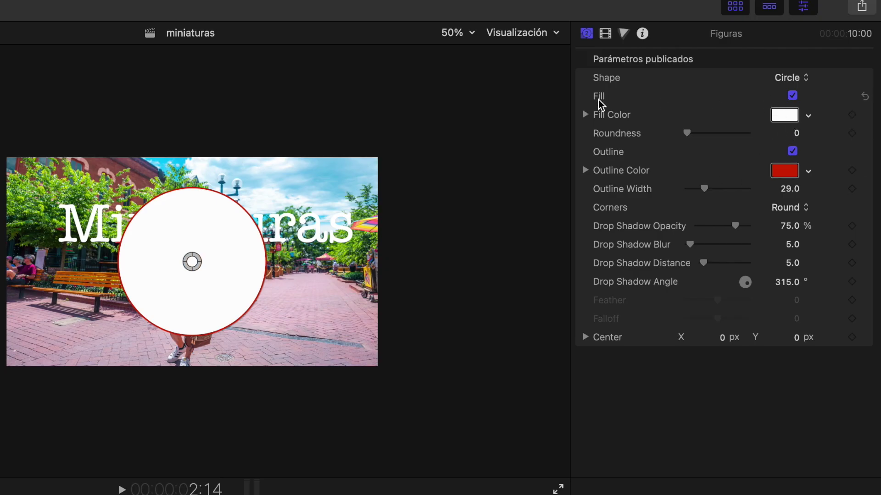
click(796, 97)
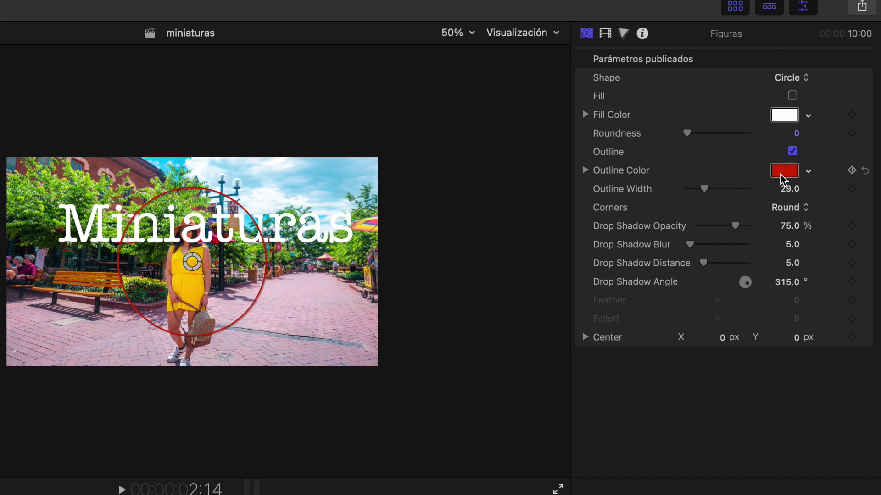
click(807, 172)
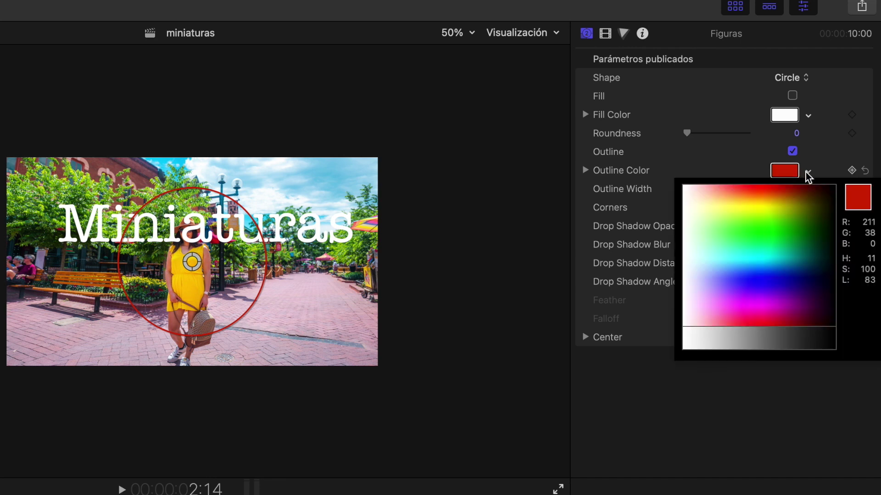
click(685, 214)
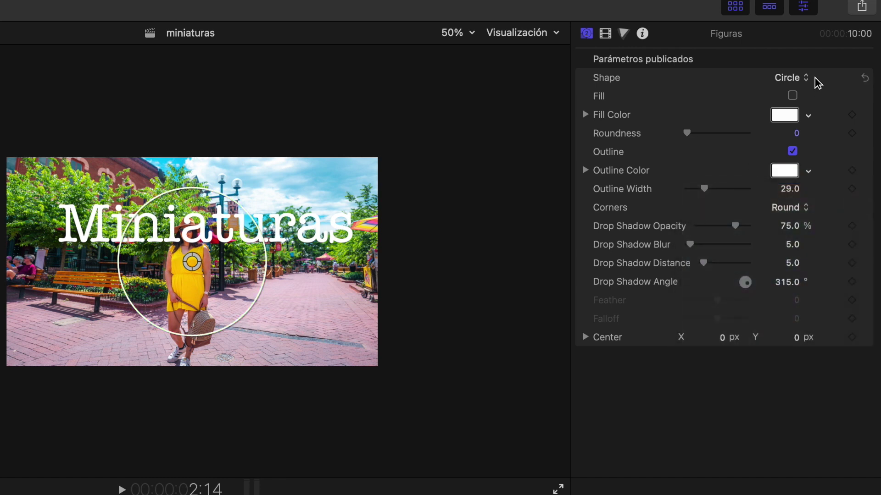
Change the shape to a rectangle, move it behind the title, and scale it to 211%
click(795, 84)
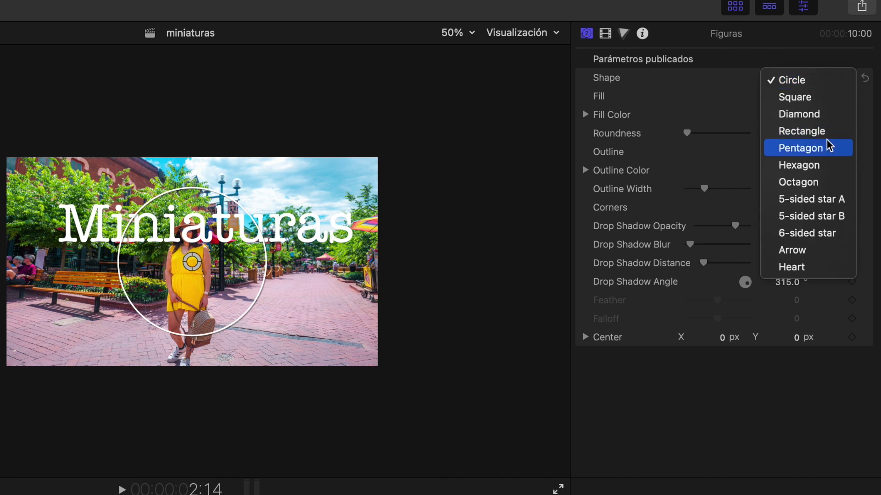
click(816, 133)
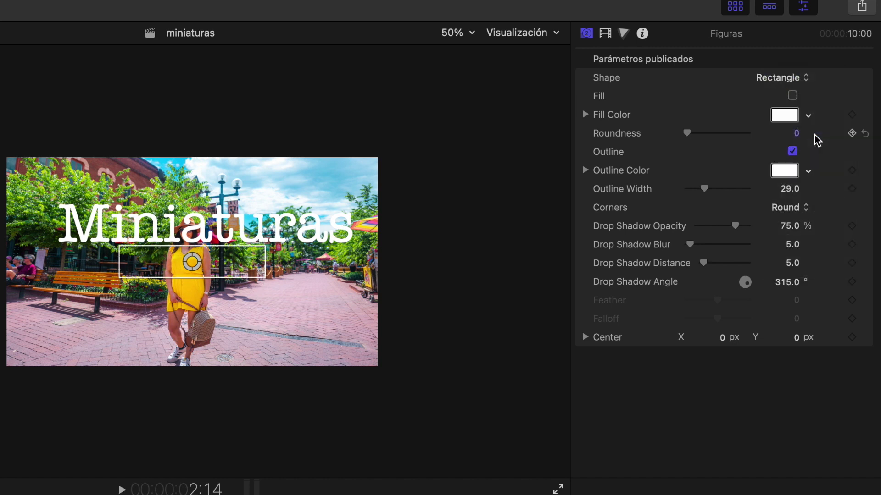
drag(191, 262, 192, 227)
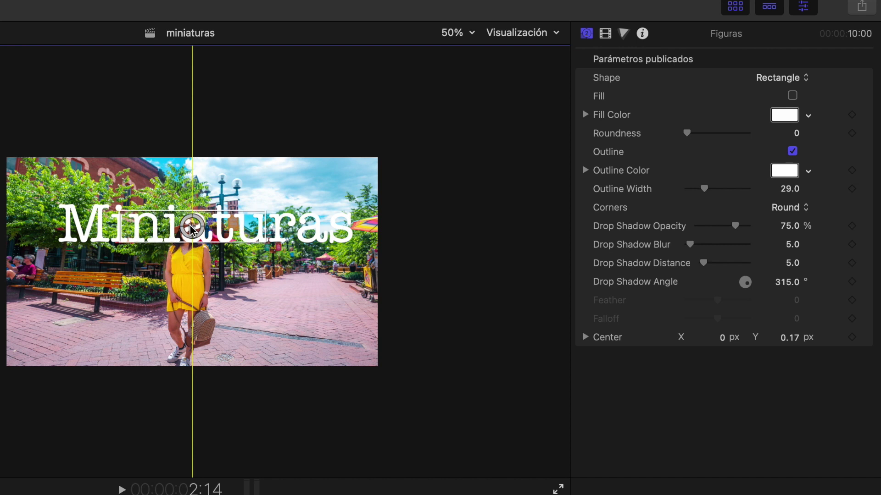
click(606, 34)
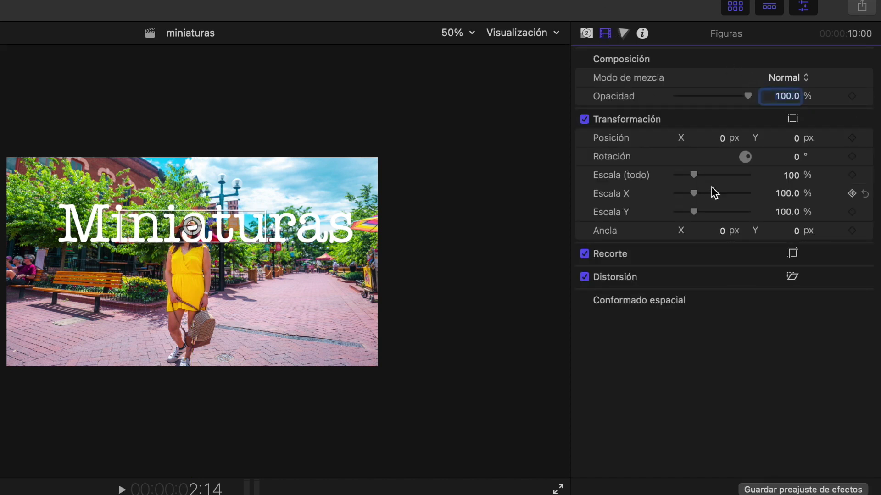
drag(695, 176, 714, 188)
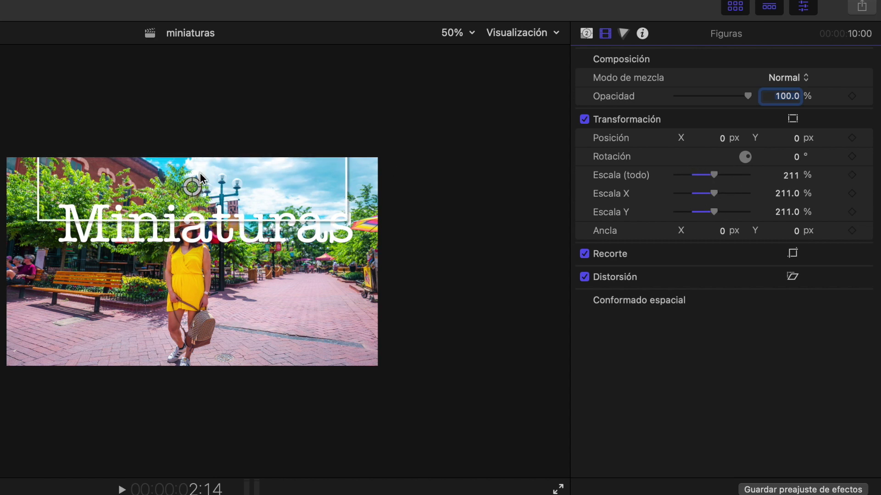
click(193, 187)
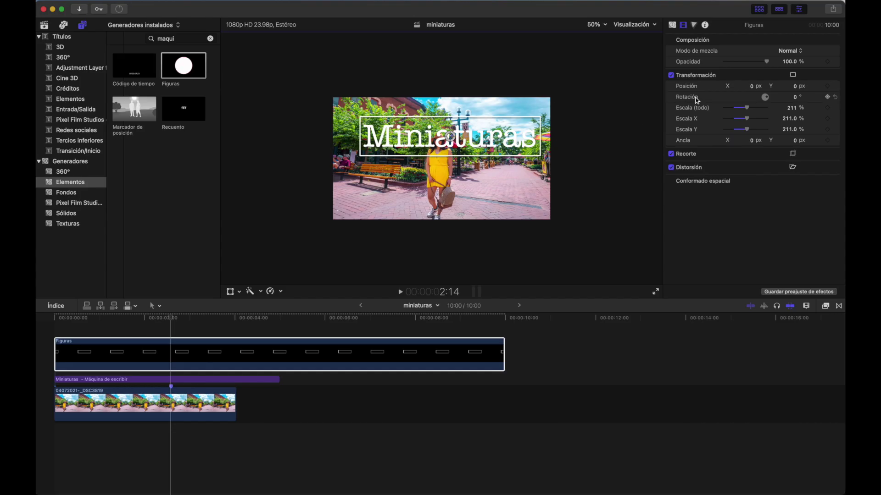
Select the Figuras and title clips and merge them into compound clip 'miniaturas Clip 4'
key(super+2)
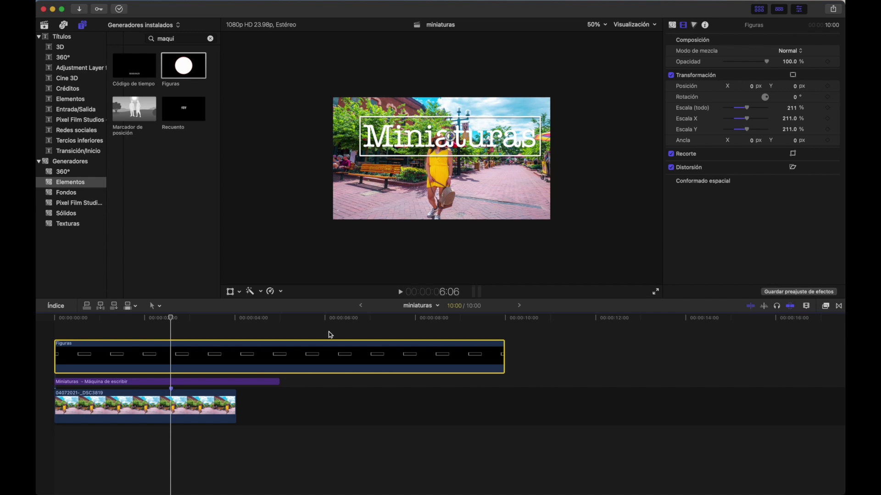
drag(303, 383, 228, 335)
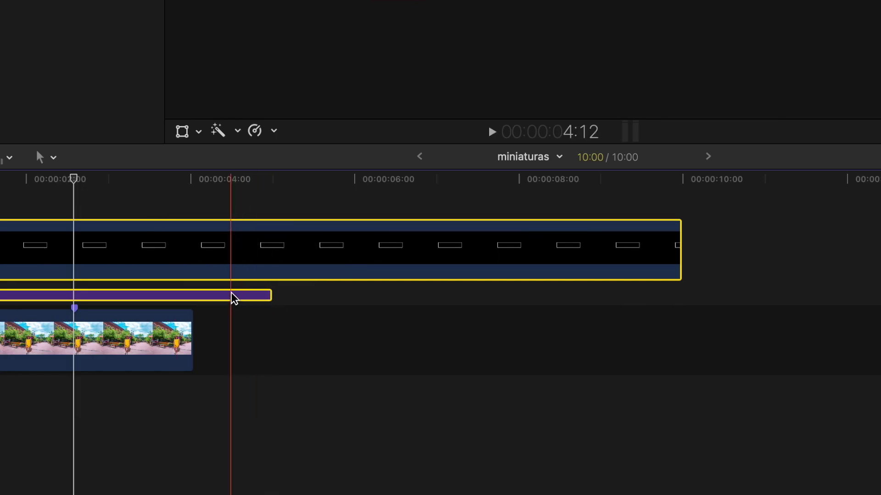
right_click(234, 261)
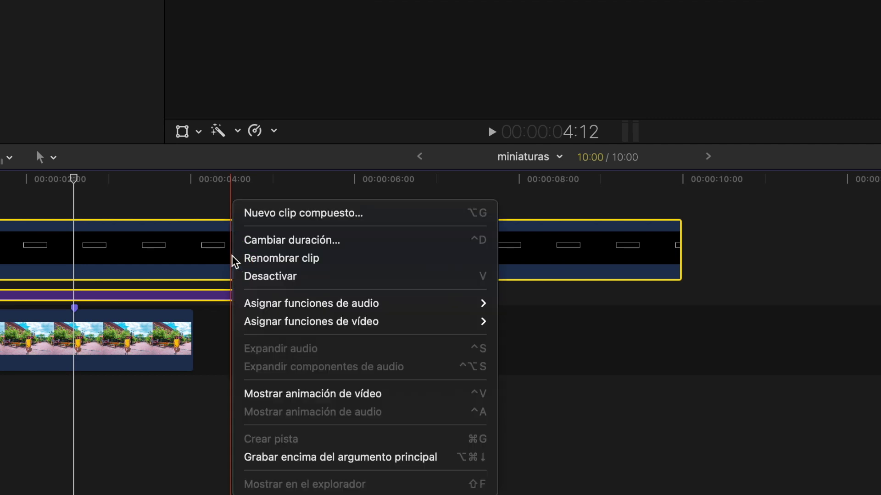
click(294, 214)
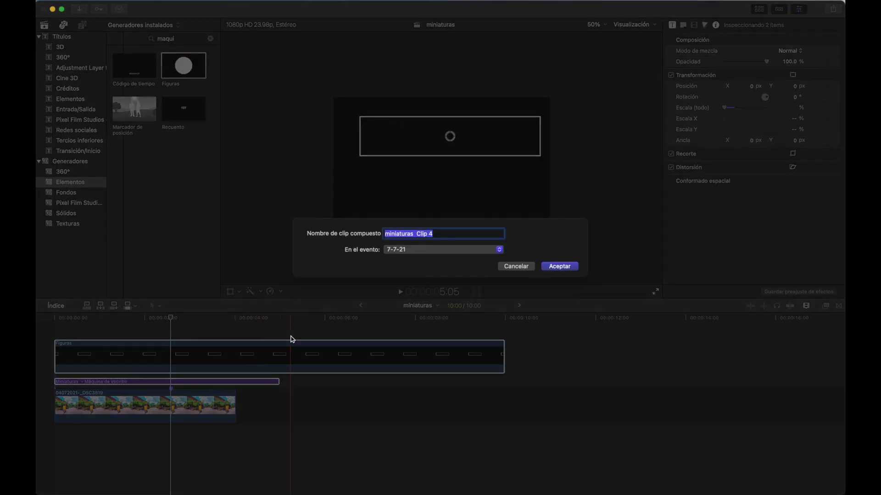
click(567, 270)
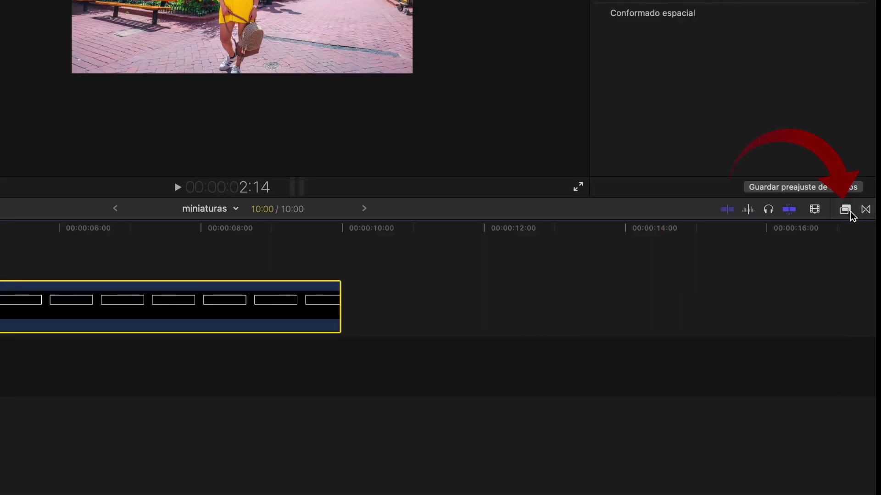
click(845, 210)
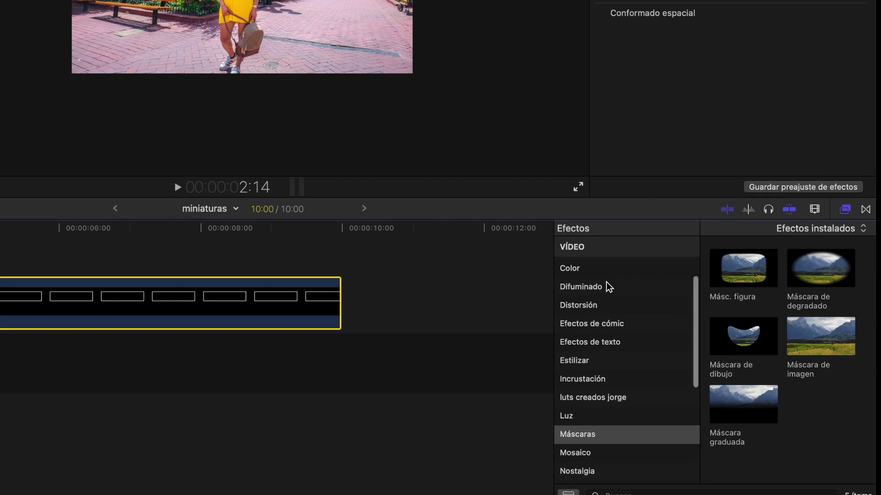
Apply a Máscara de dibujo from the Máscaras effects to the compound clip
scroll(605, 287, up, 5)
scroll(605, 287, down, 10)
click(605, 357)
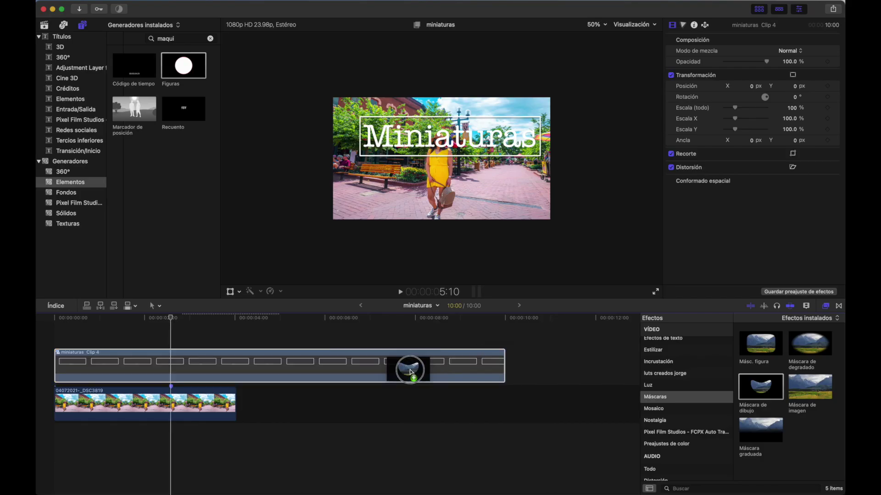
drag(703, 300, 190, 306)
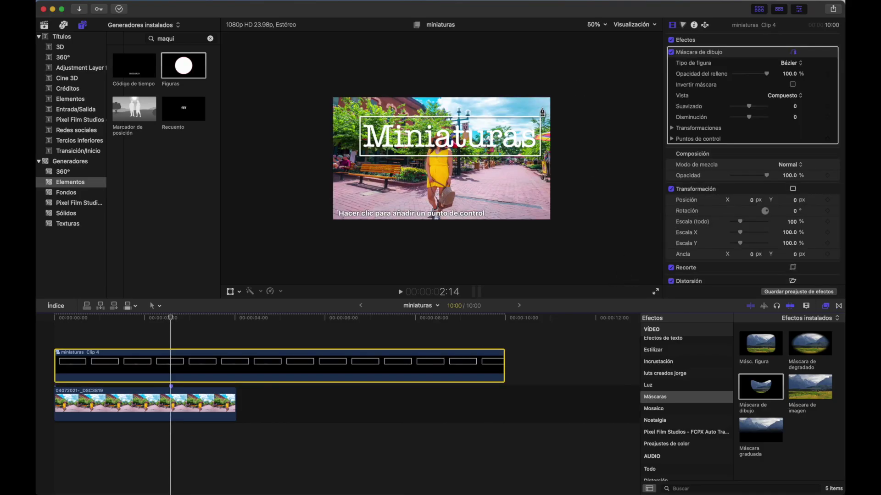
Zoom the viewer to 200% and draw a closed mask across the woman's torso
click(606, 26)
click(614, 99)
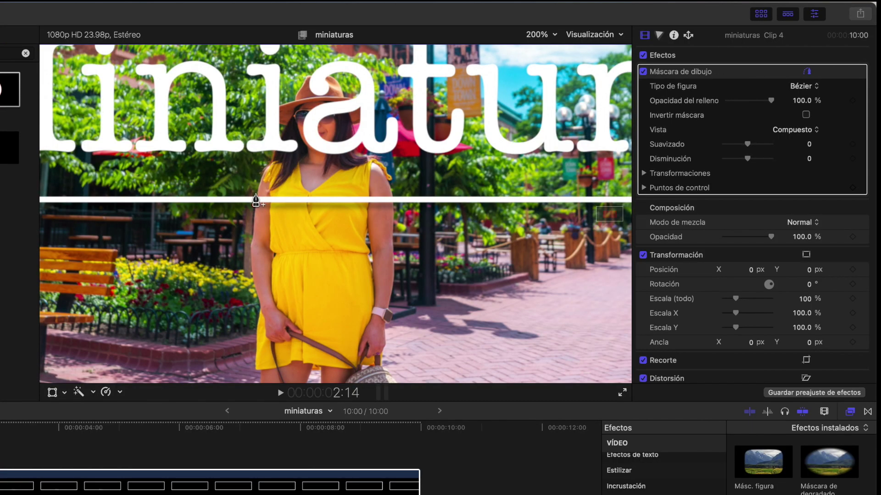
click(255, 200)
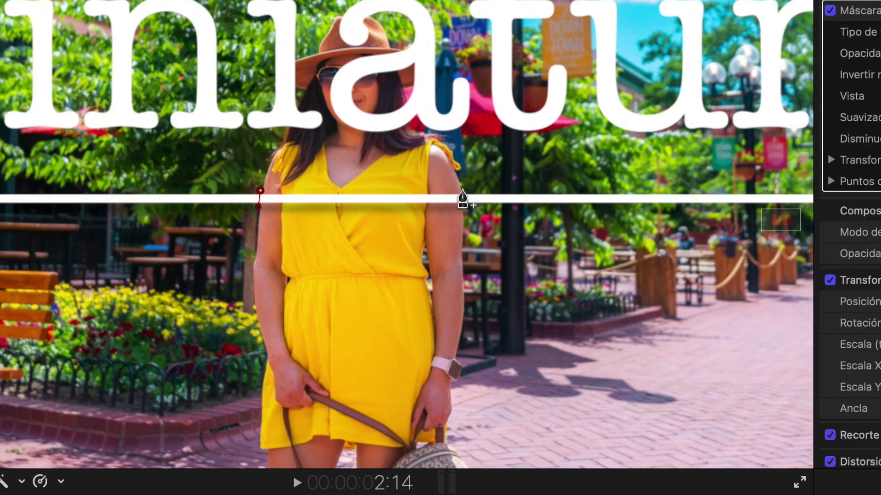
drag(463, 190, 467, 207)
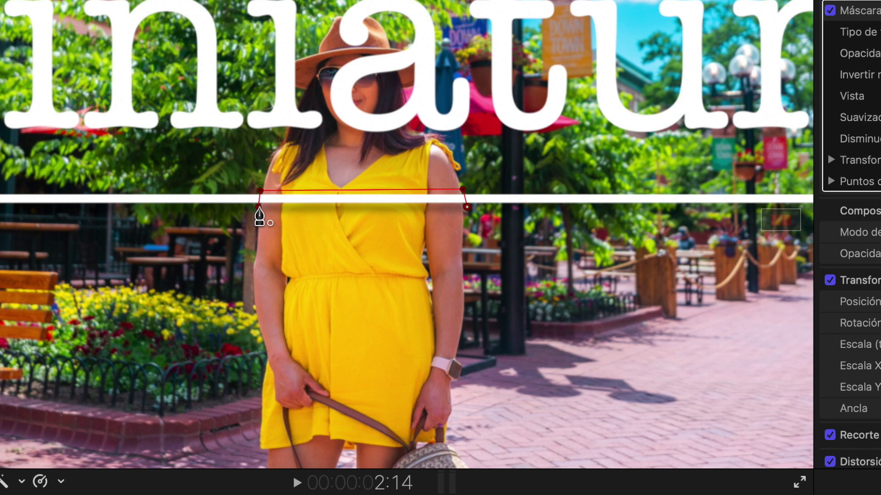
click(260, 208)
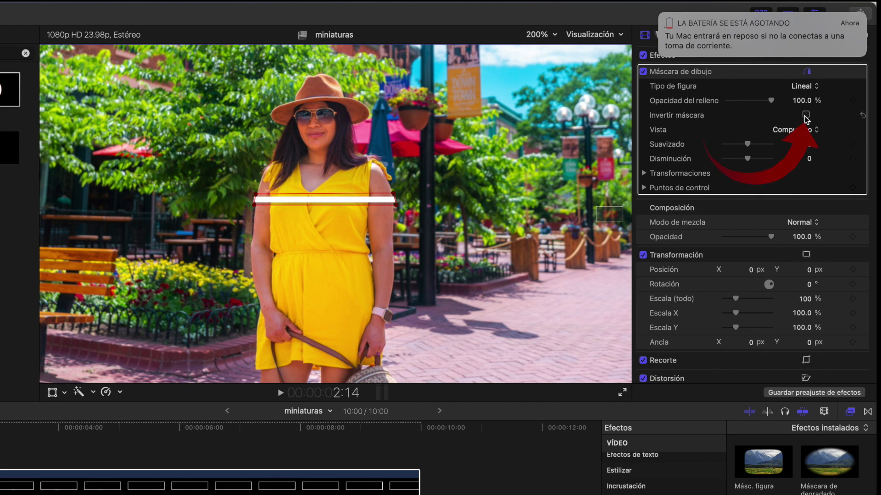
Invert the draw mask, hide its outline, and set Suavizado 18 and Disminución 35
click(806, 114)
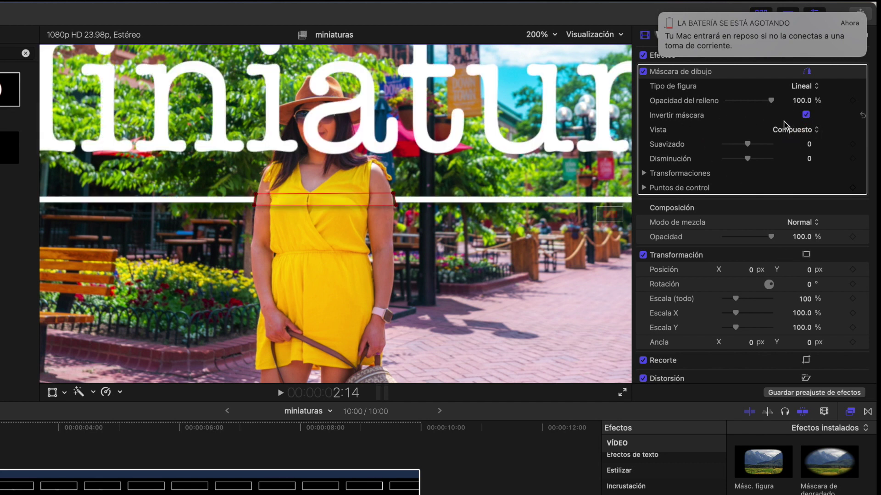
mouse_move(677, 27)
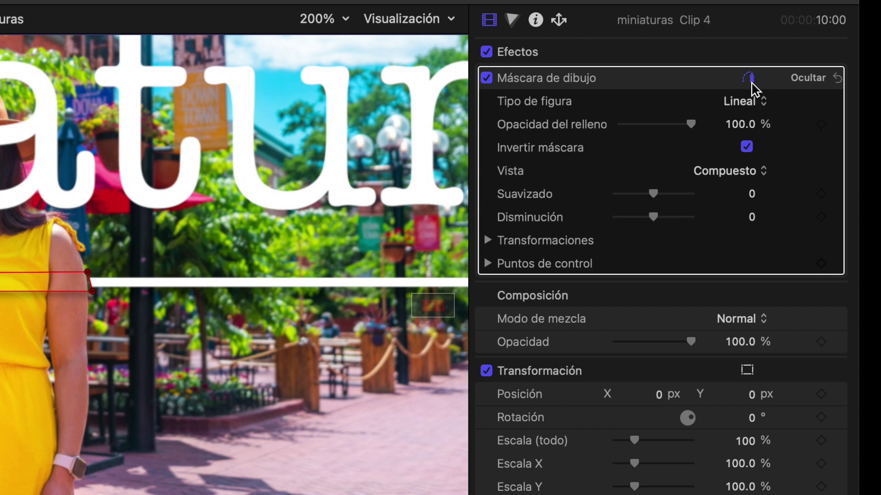
click(752, 77)
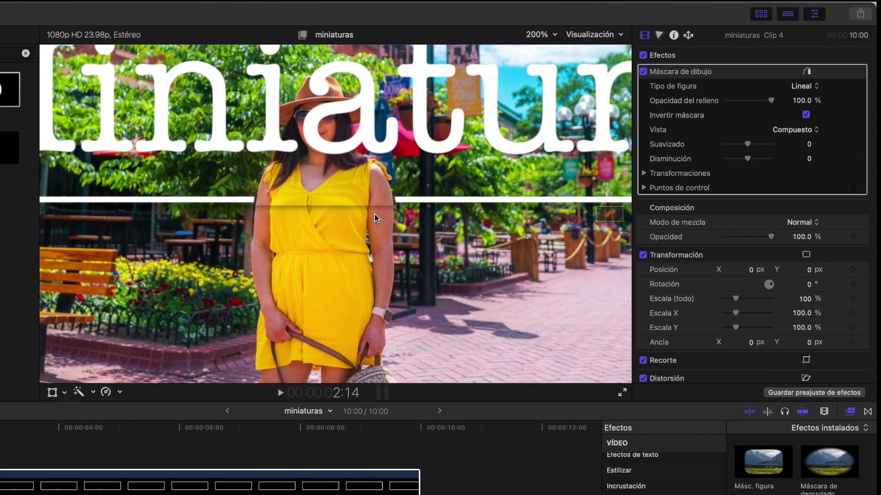
drag(747, 144, 752, 145)
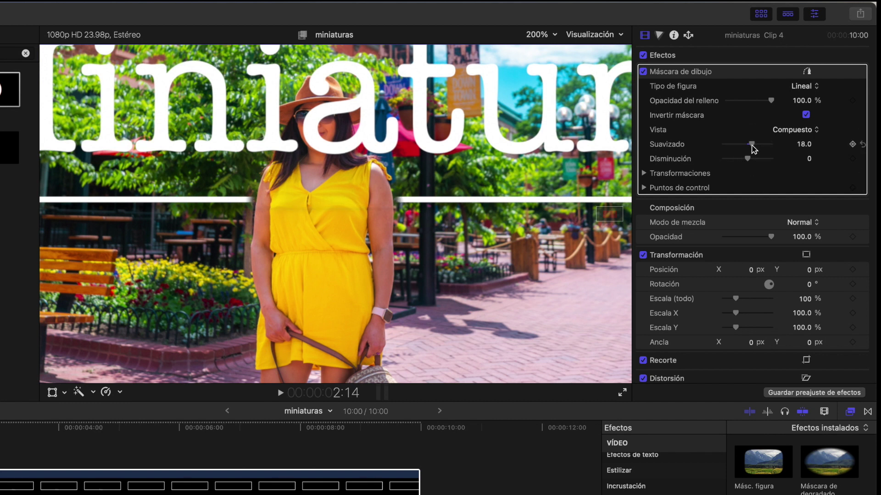
drag(748, 158, 753, 159)
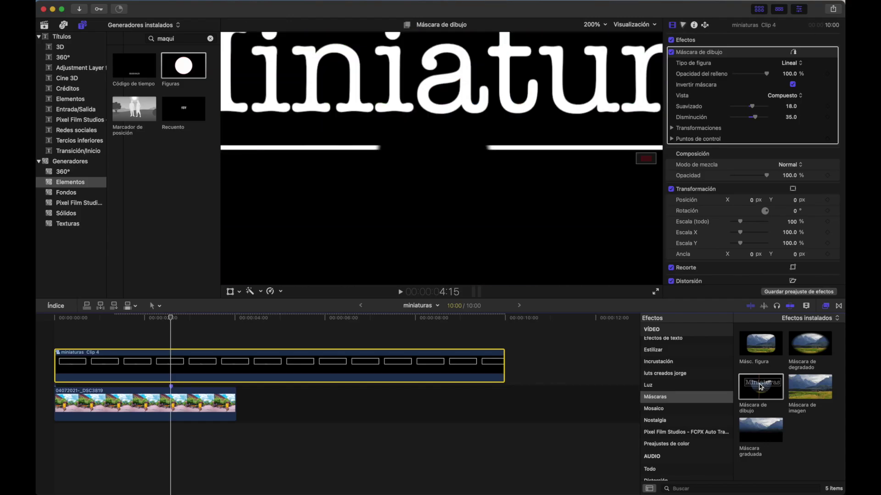
Drop a second Máscara de dibujo onto the compound clip
drag(760, 387, 426, 363)
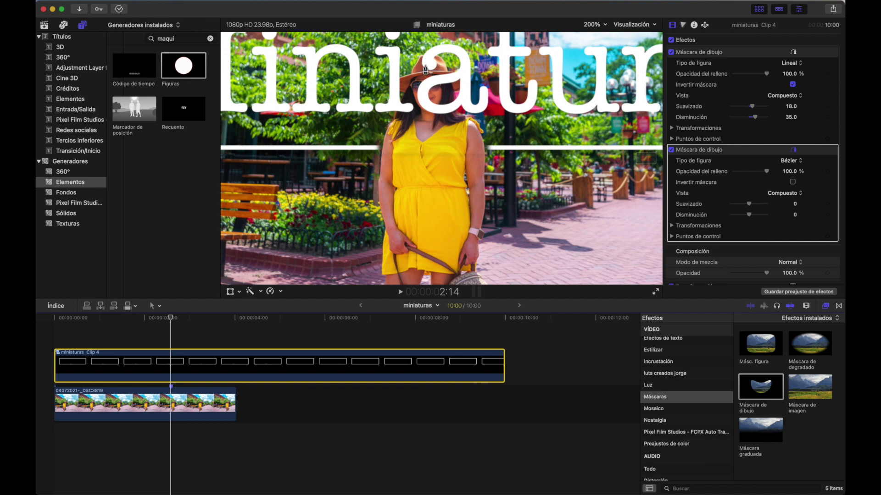
Lower the compound clip's Opacidad in Composición to about 16%
scroll(719, 212, down, 2)
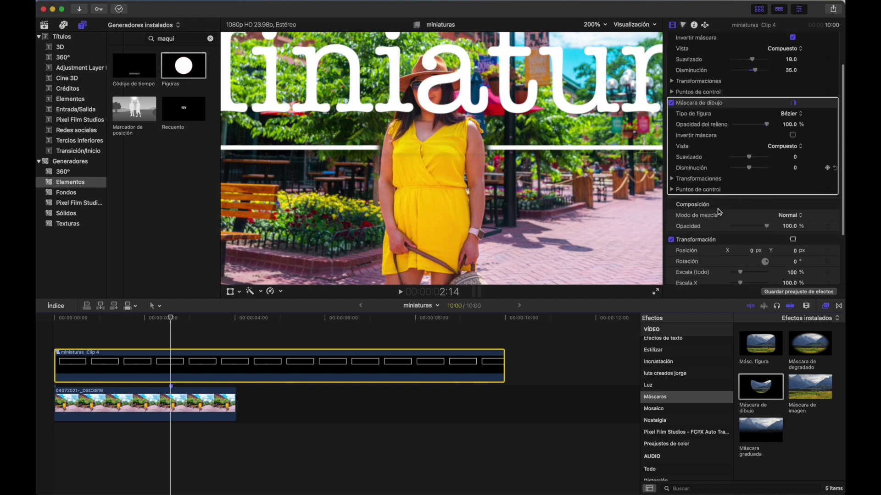
scroll(719, 212, down, 1)
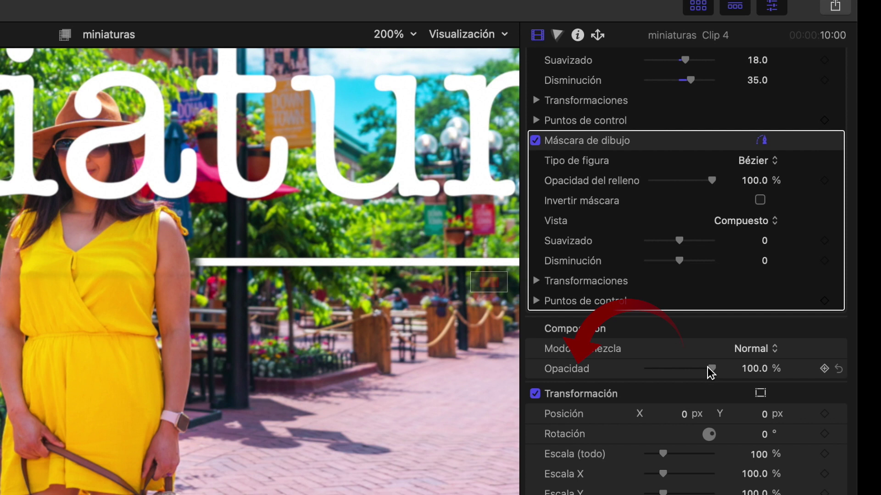
drag(710, 369, 658, 370)
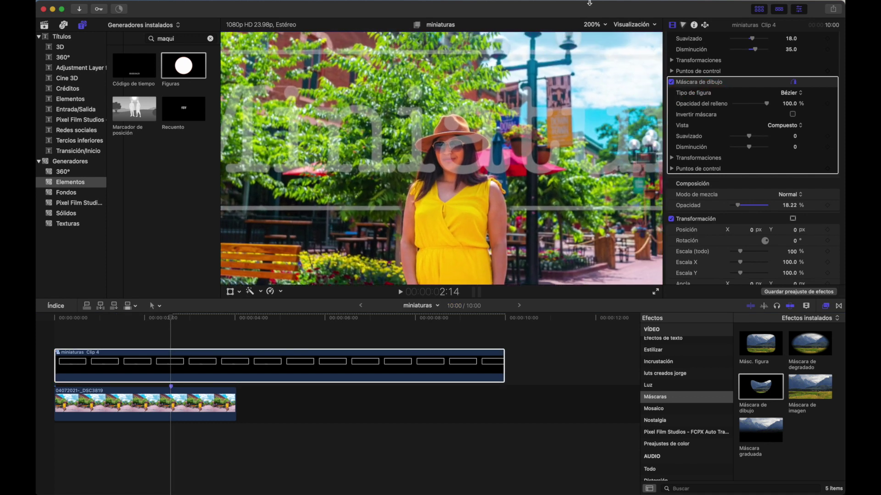
Zoom the viewer to 400% and trace the mask up the hair's left edge to the hat brim
click(606, 25)
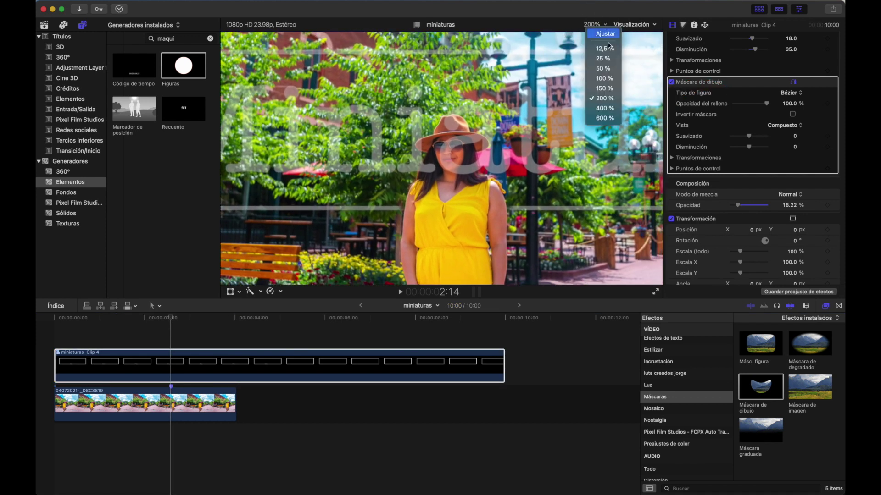
click(605, 109)
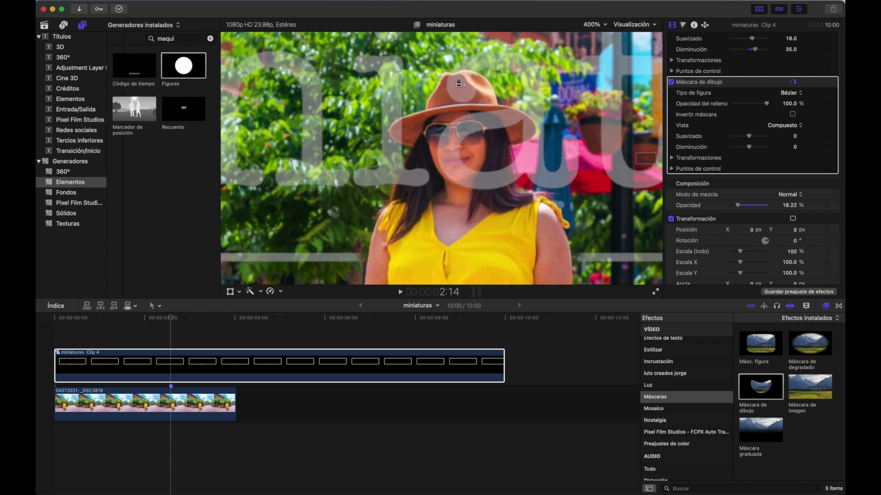
click(520, 186)
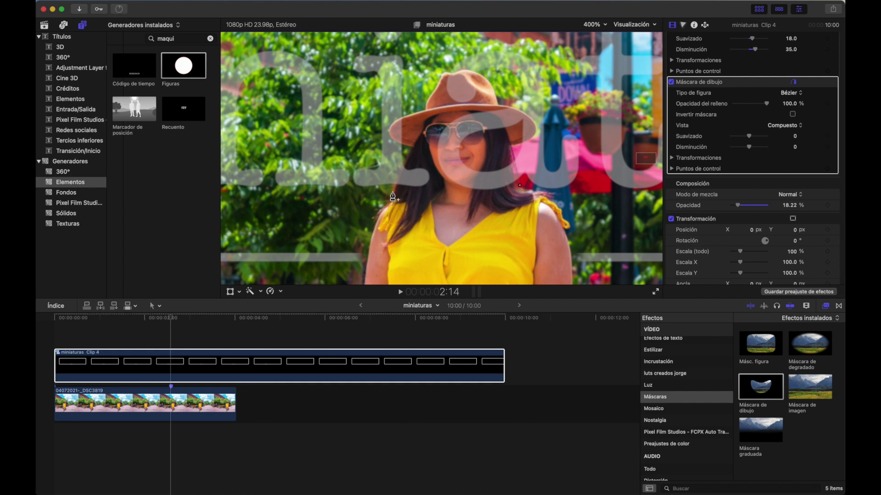
click(394, 185)
click(400, 174)
click(404, 164)
click(390, 137)
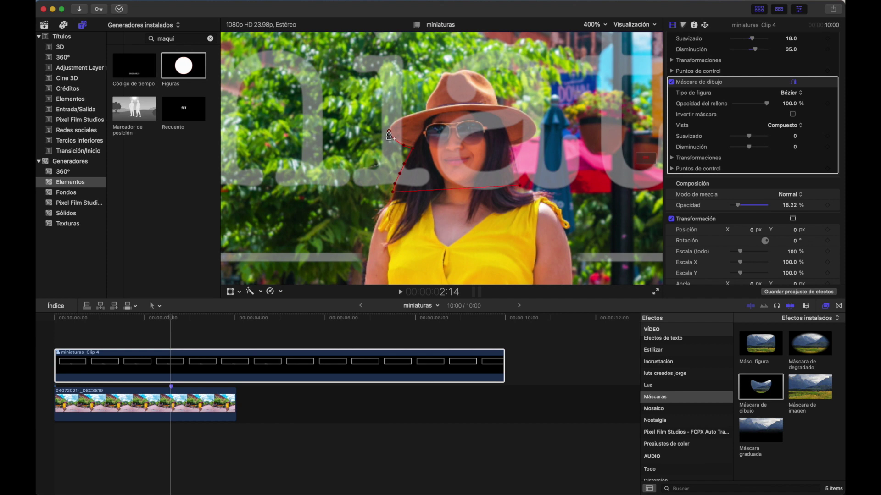
click(392, 123)
click(398, 119)
click(411, 114)
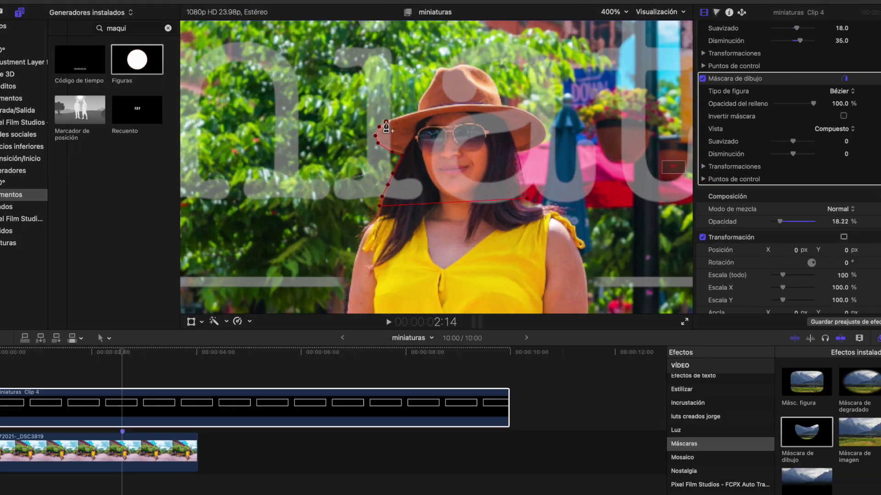
Continue the mask over the hat crown and around the brim's right edge
click(416, 101)
click(437, 68)
click(453, 66)
click(471, 65)
click(487, 75)
click(499, 98)
click(510, 105)
click(528, 113)
click(539, 123)
click(545, 135)
Trace the mask down the hair's right edge and close it around the head
click(538, 146)
click(523, 151)
click(521, 152)
click(519, 176)
click(521, 183)
click(522, 190)
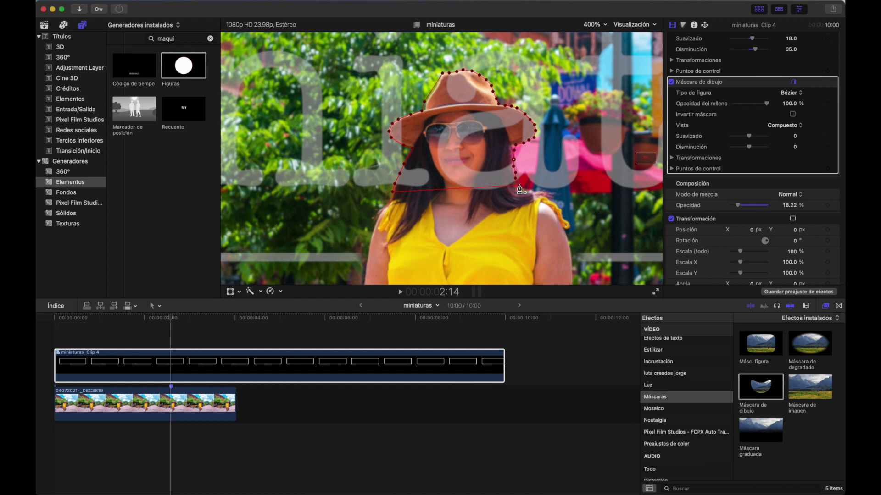
click(520, 189)
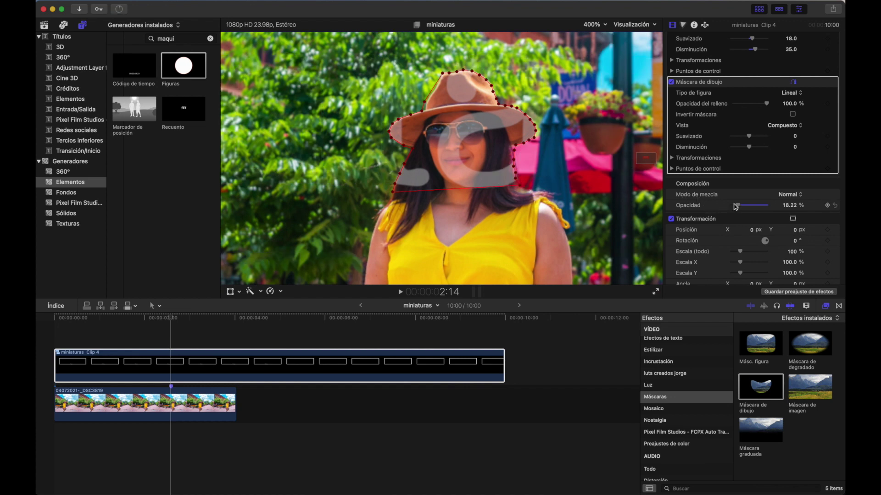
Set the title's opacity to 100%, invert its mask behind her head, and add a second Draw Mask
drag(738, 206, 768, 206)
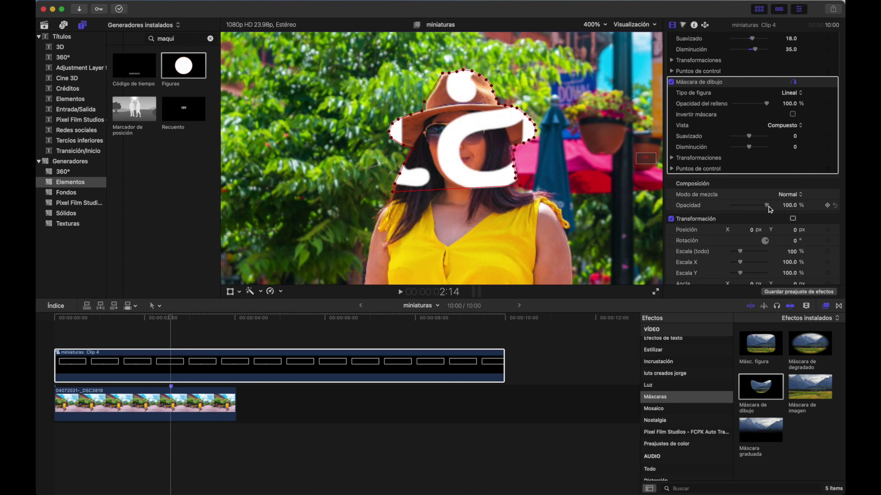
click(792, 116)
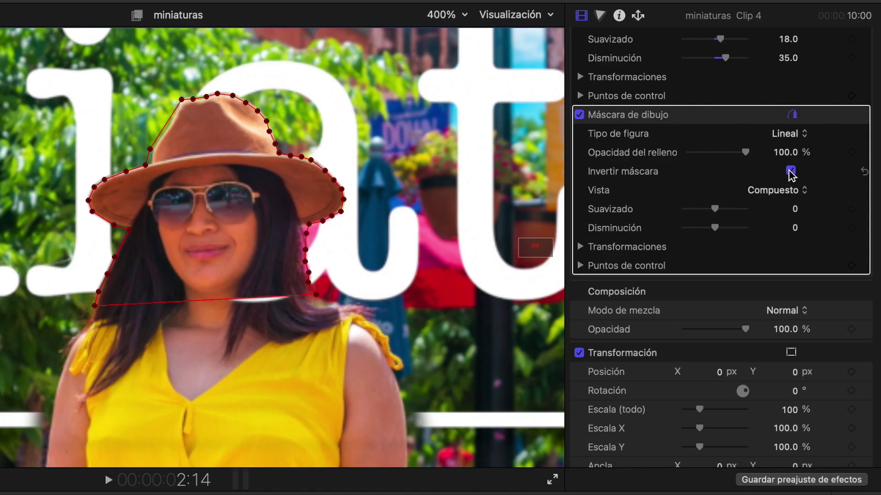
click(792, 115)
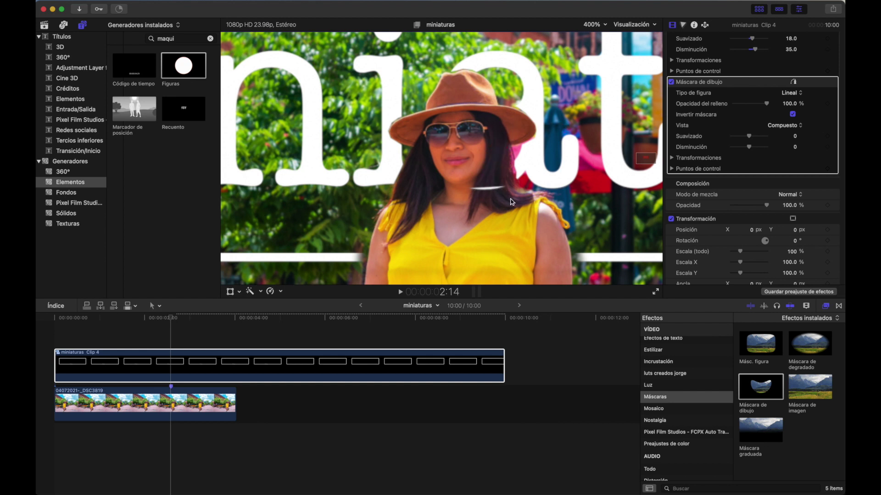
drag(761, 387, 443, 364)
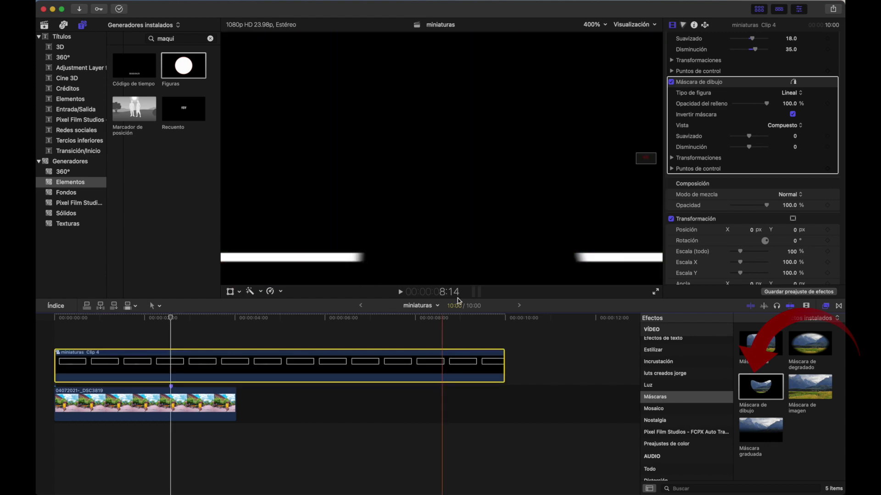
Hide the white streak by her neck with an inverted closed pen mask, then zoom the viewer to 50%
click(491, 177)
click(475, 178)
click(464, 181)
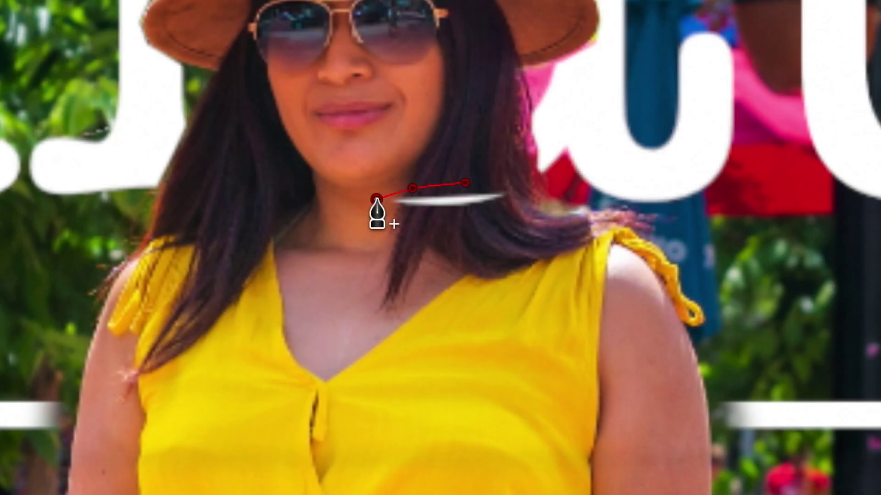
click(389, 228)
click(487, 214)
click(464, 183)
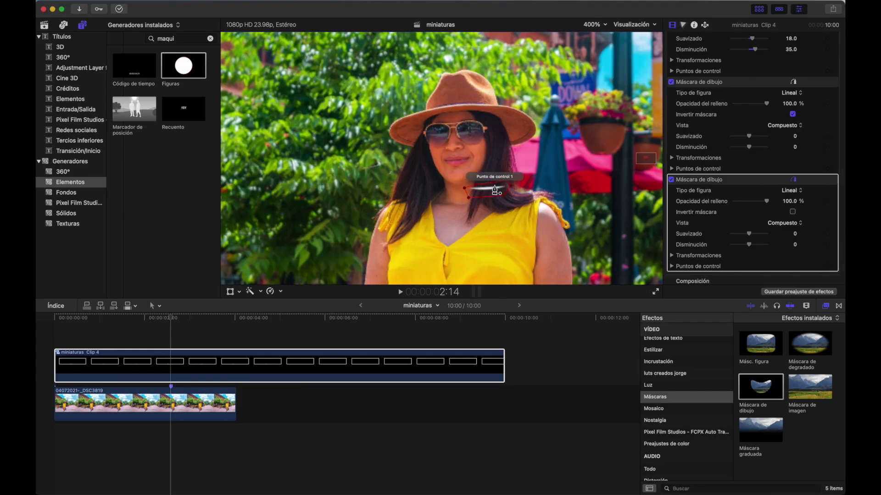
click(794, 212)
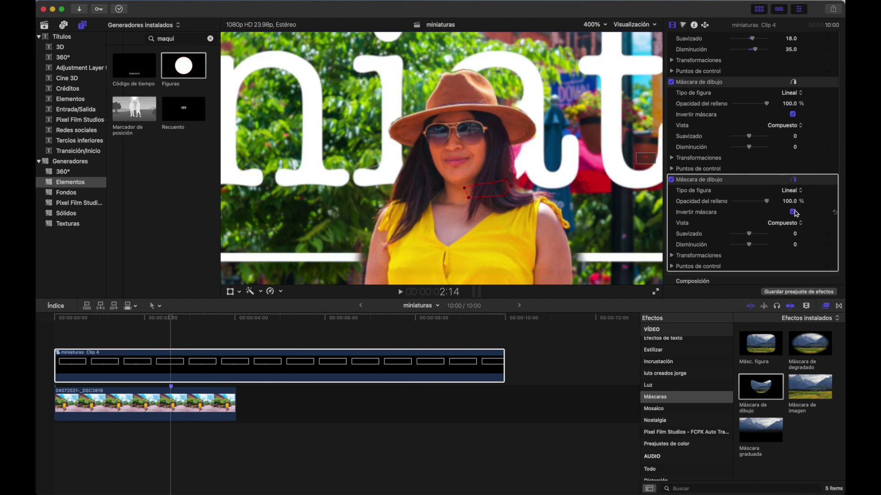
click(602, 25)
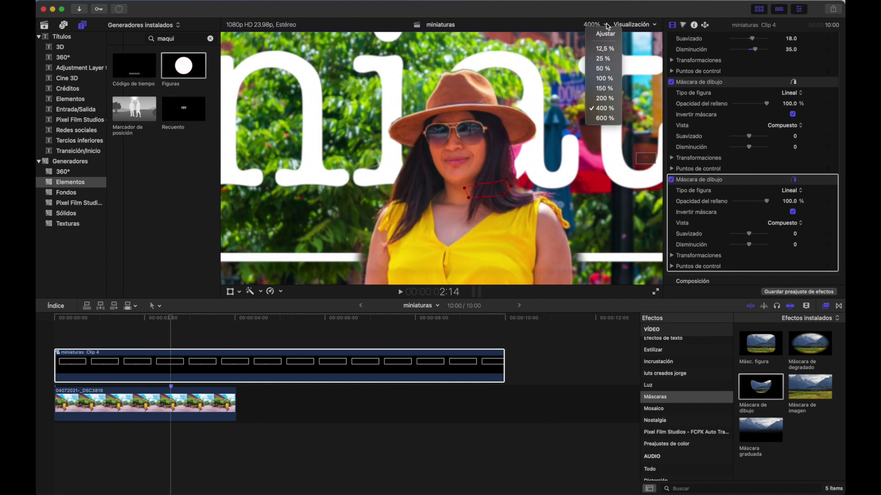
click(603, 69)
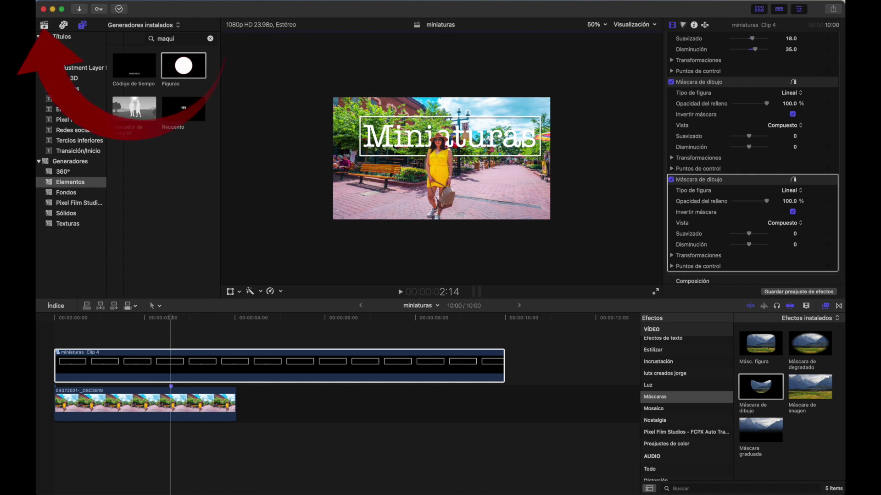
Place the Final Cut Pro logo clip from the library above the title clip
click(44, 25)
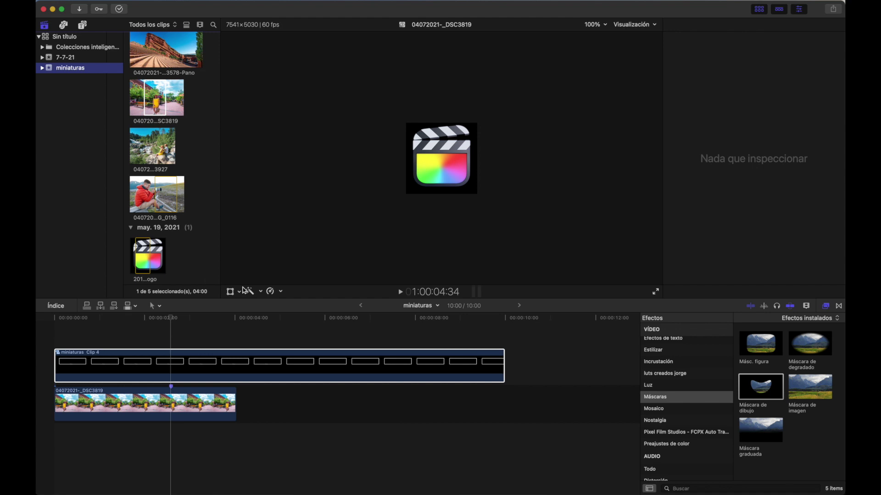
click(178, 361)
drag(151, 254, 69, 338)
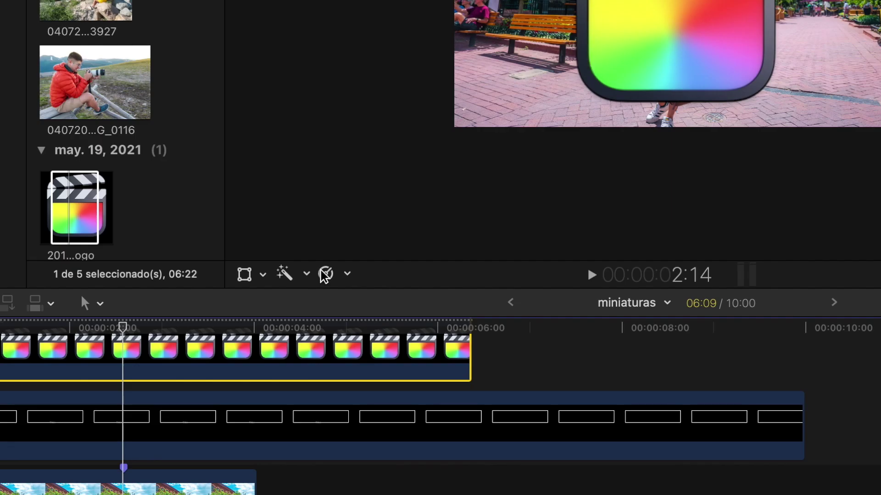
Scale the logo to 60.56% at the lower-left corner (X -730, Y -483.3) on the top track
click(245, 273)
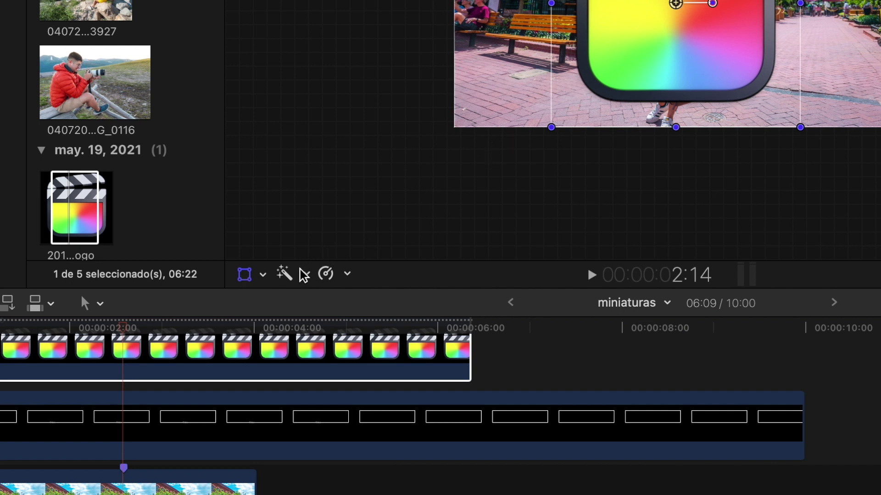
click(263, 275)
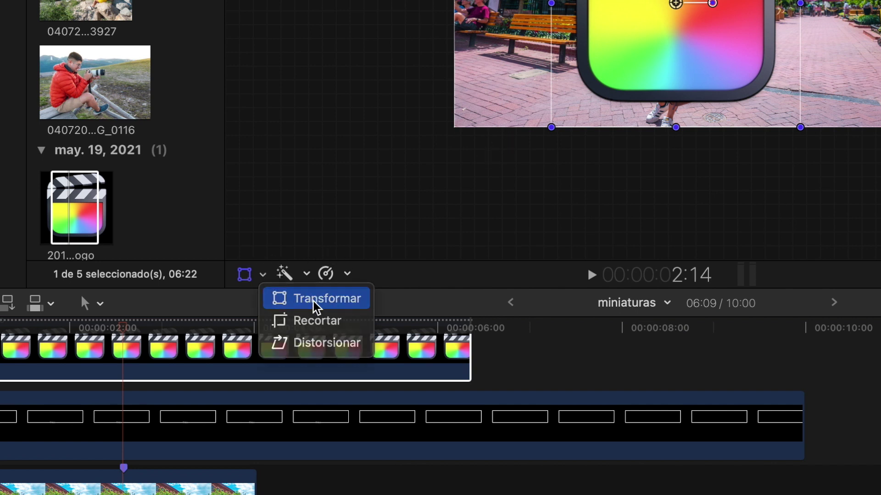
click(315, 298)
drag(560, 102, 470, 174)
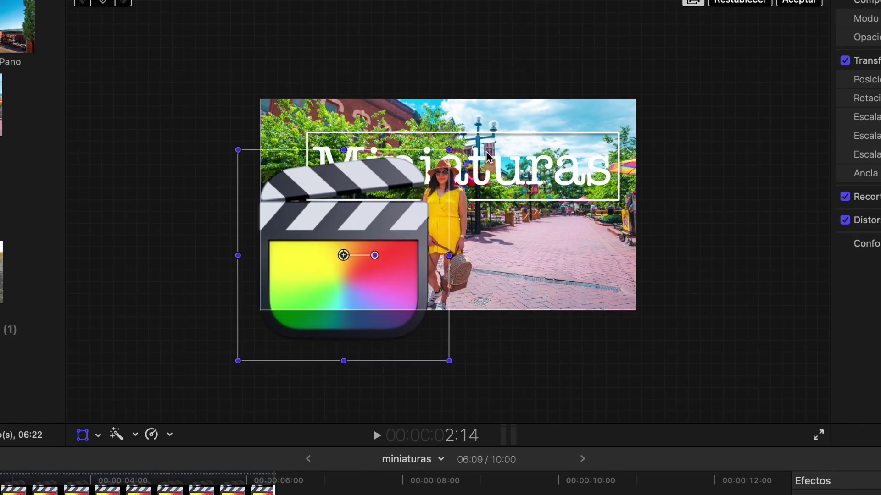
mouse_move(449, 150)
mouse_down()
mouse_move(333, 250)
mouse_move(339, 245)
mouse_up()
drag(340, 241, 380, 189)
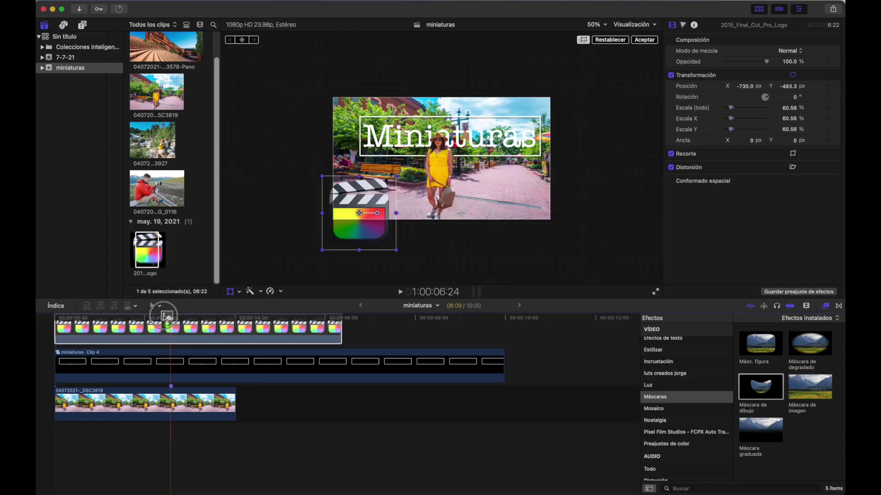
drag(162, 324, 158, 312)
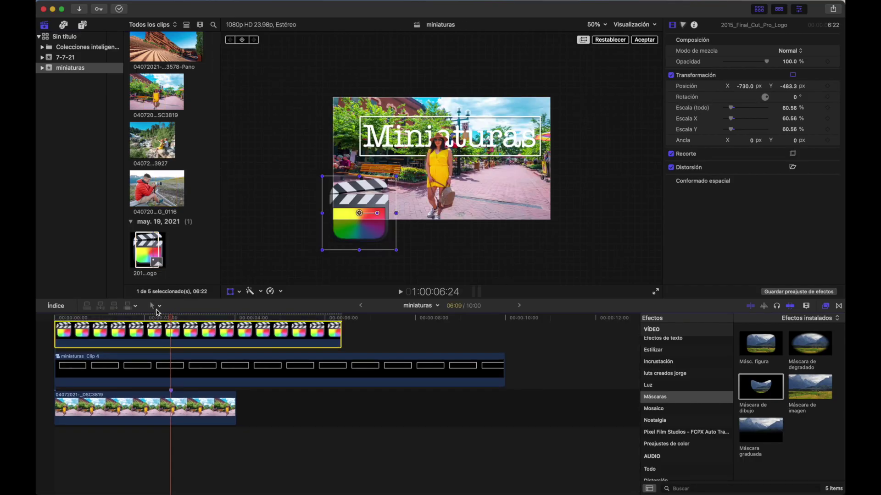
click(156, 261)
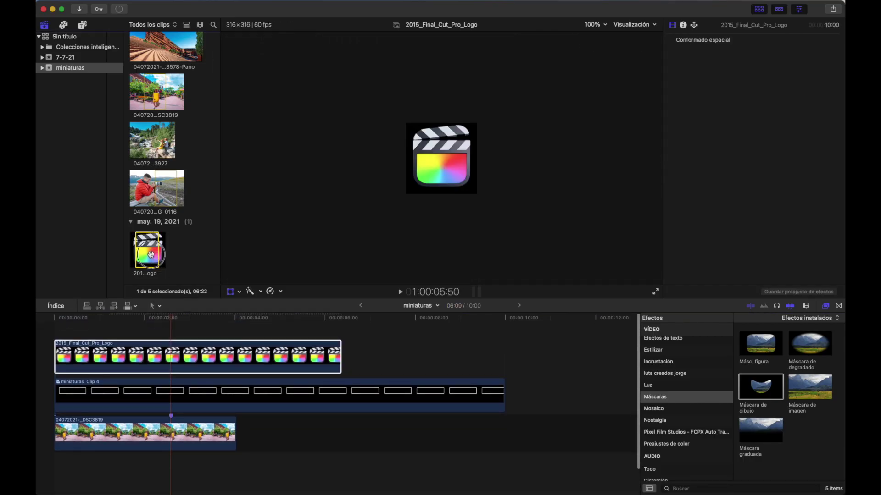
Add a second logo scaled to 22.57% at the title's top-right (X 790.6, Y 377.8)
drag(151, 255, 71, 327)
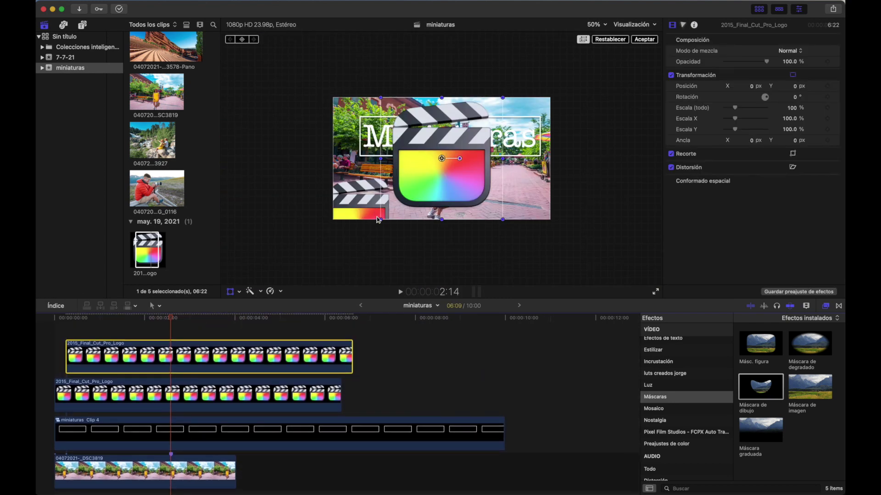
mouse_move(379, 219)
mouse_down()
mouse_move(421, 181)
mouse_move(518, 132)
mouse_up()
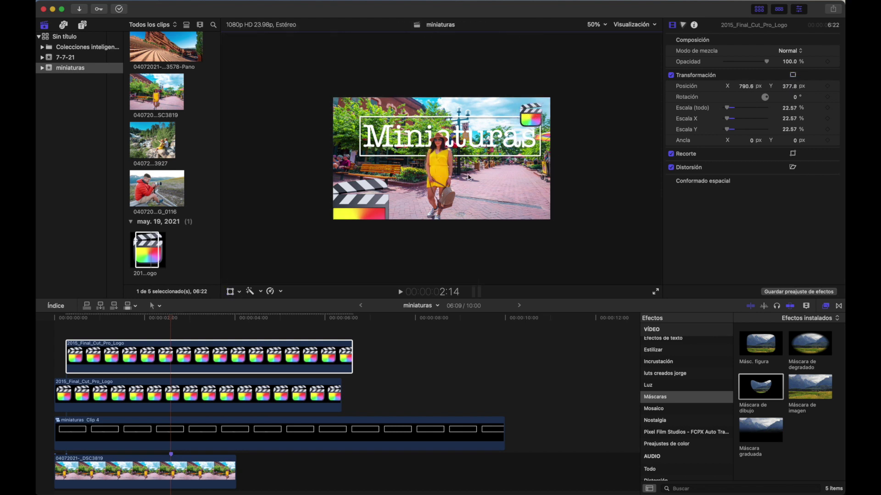
click(171, 317)
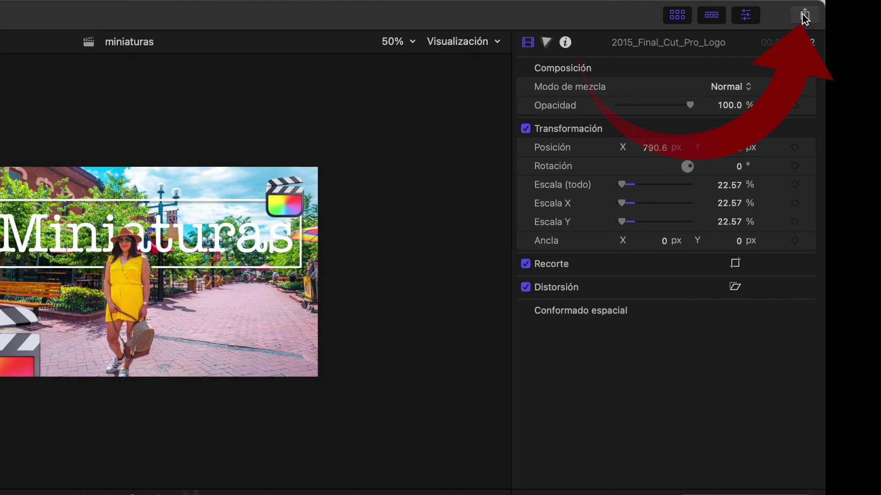
Start a Save Current Frame export and confirm the 1920 x 1080 frame saves as JPEG Image
click(803, 15)
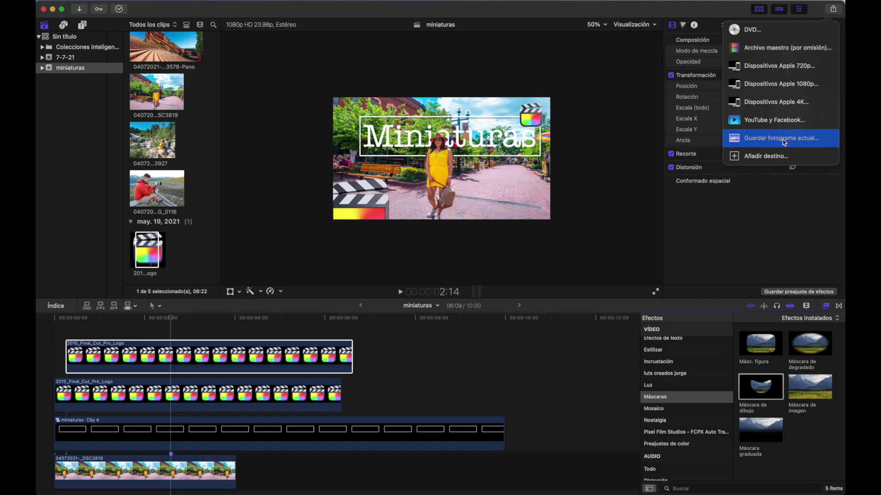
click(717, 238)
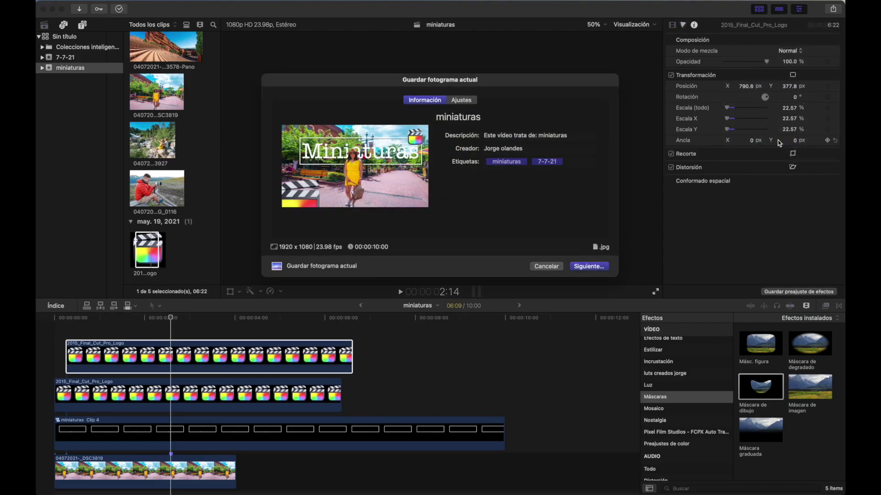
click(462, 101)
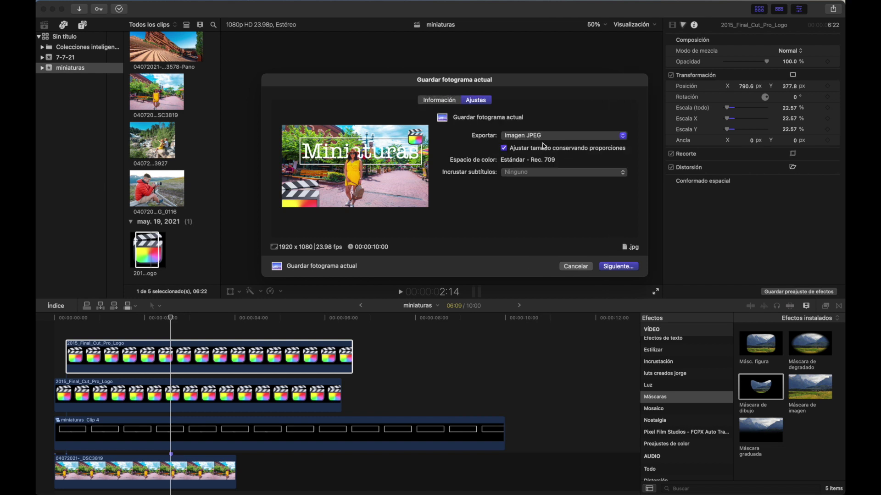
click(445, 102)
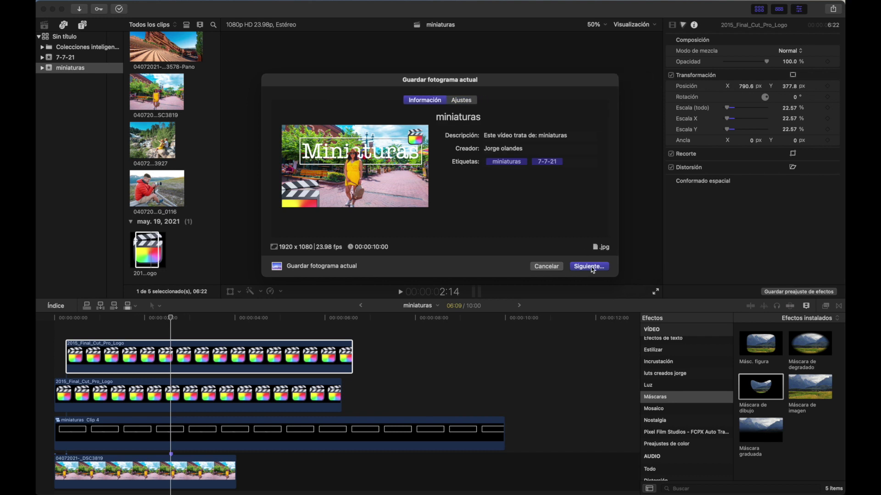